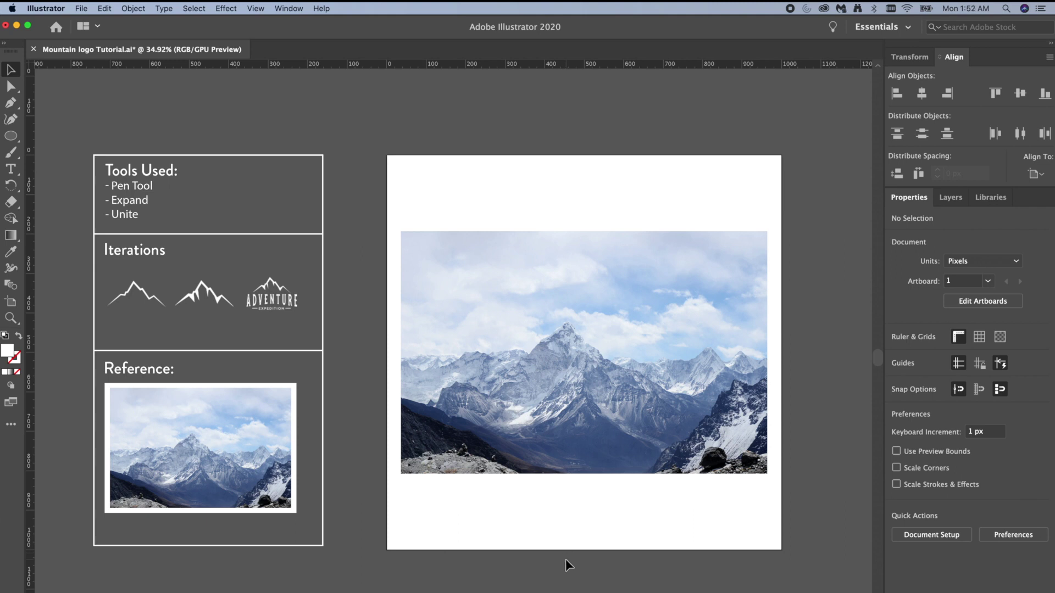
- Set up the Pen tool with no fill and a red-orange 4 pt stroke
left_click(11, 102)
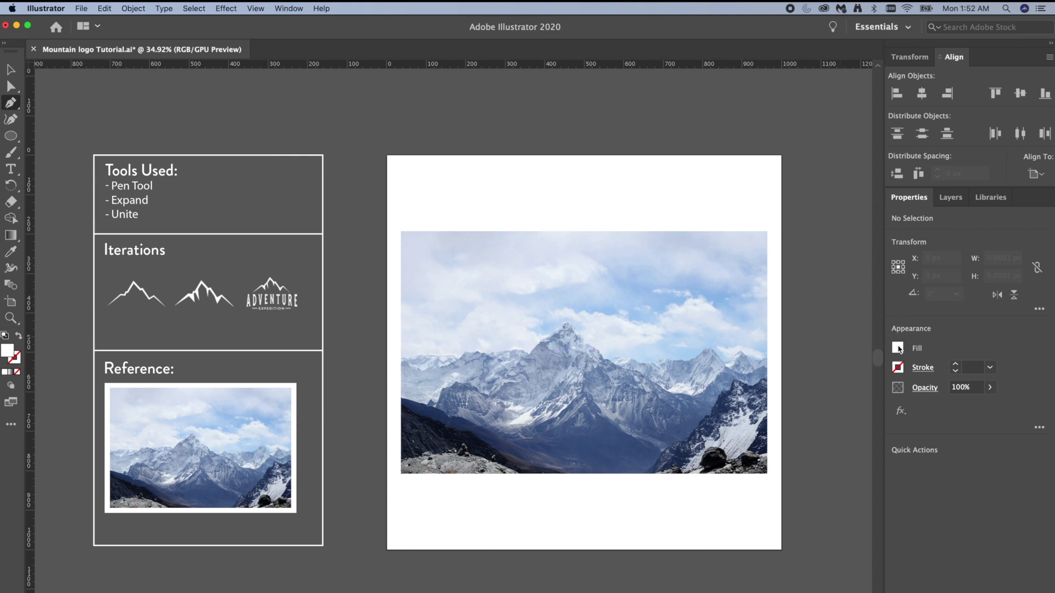
left_click(897, 348)
left_click(747, 396)
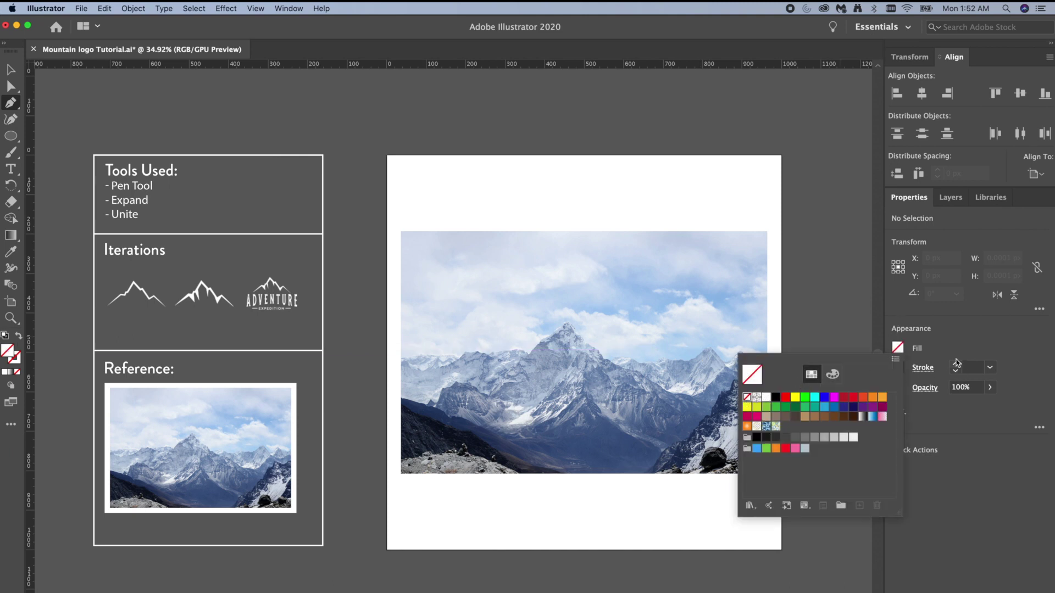
left_click(898, 367)
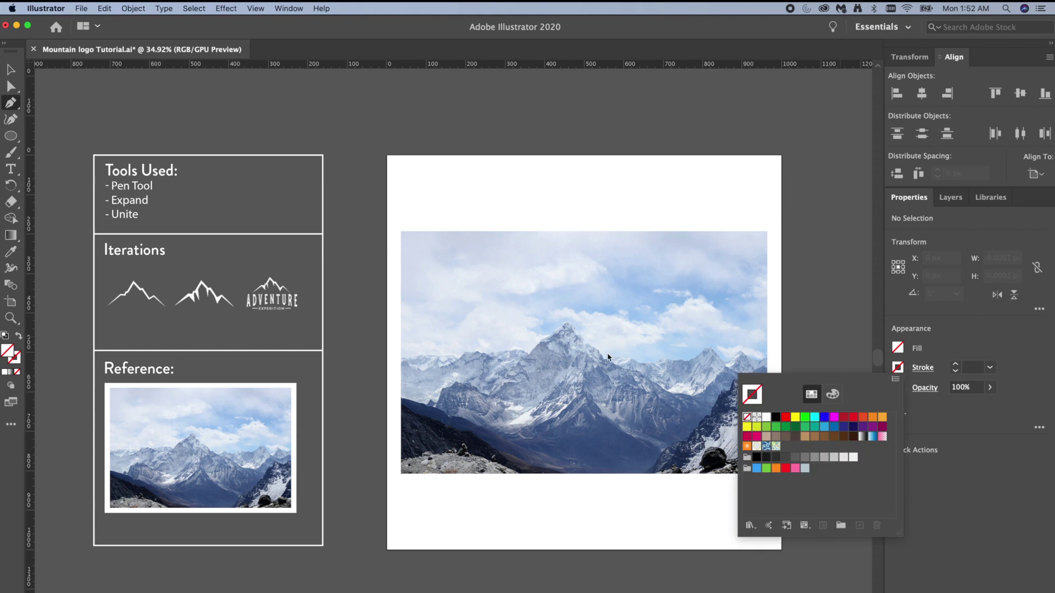
left_click(863, 419)
left_click(863, 419)
left_click(943, 348)
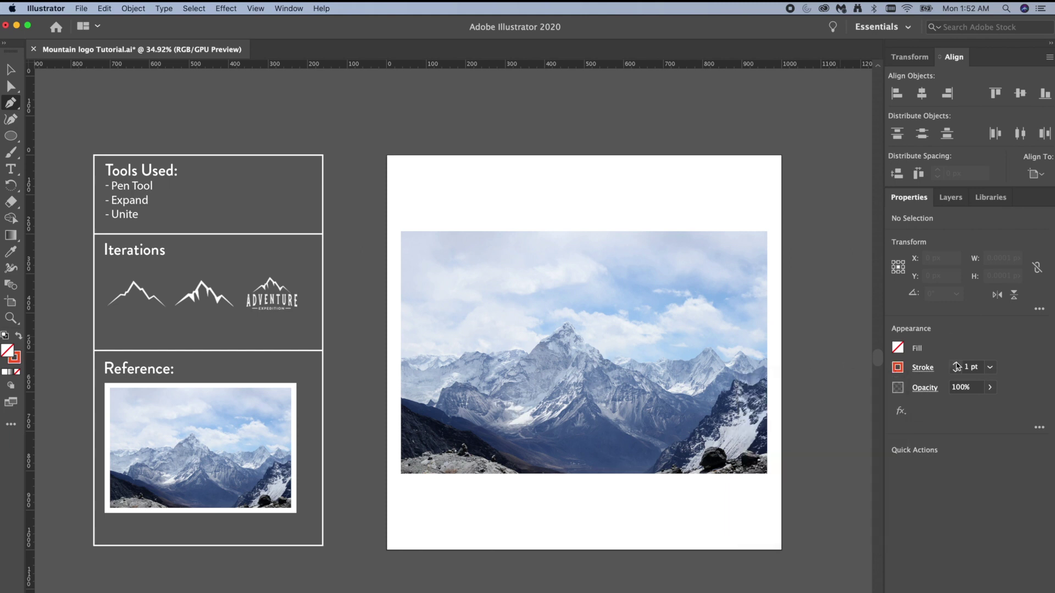
left_click(956, 364)
left_click(955, 365)
left_click(955, 365)
- Place ten points from the mountain's left foot over the summit to the lower right slope, then end the path
left_click(437, 409)
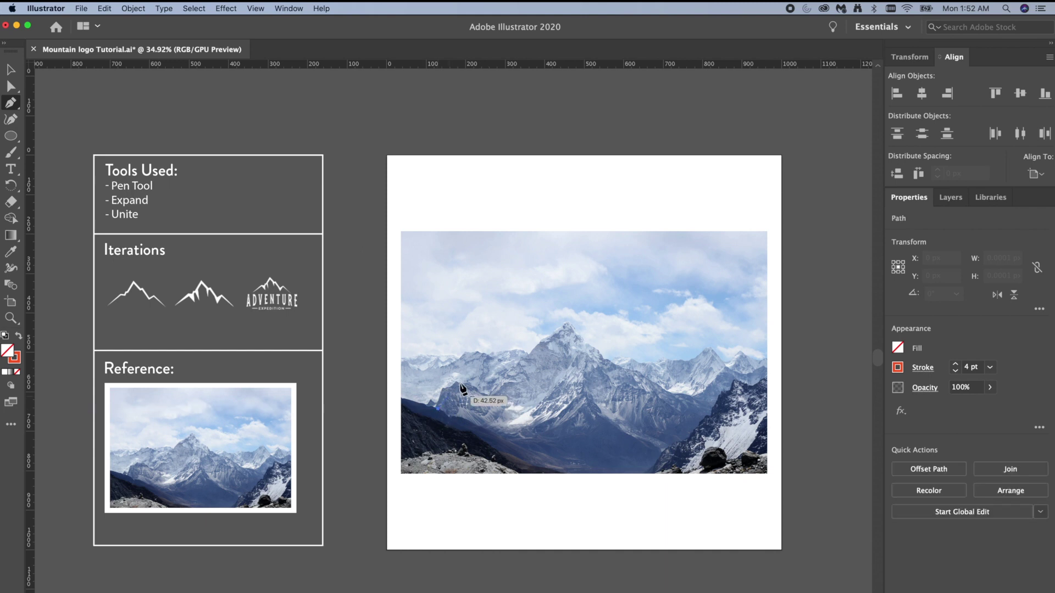
left_click(459, 380)
left_click(495, 383)
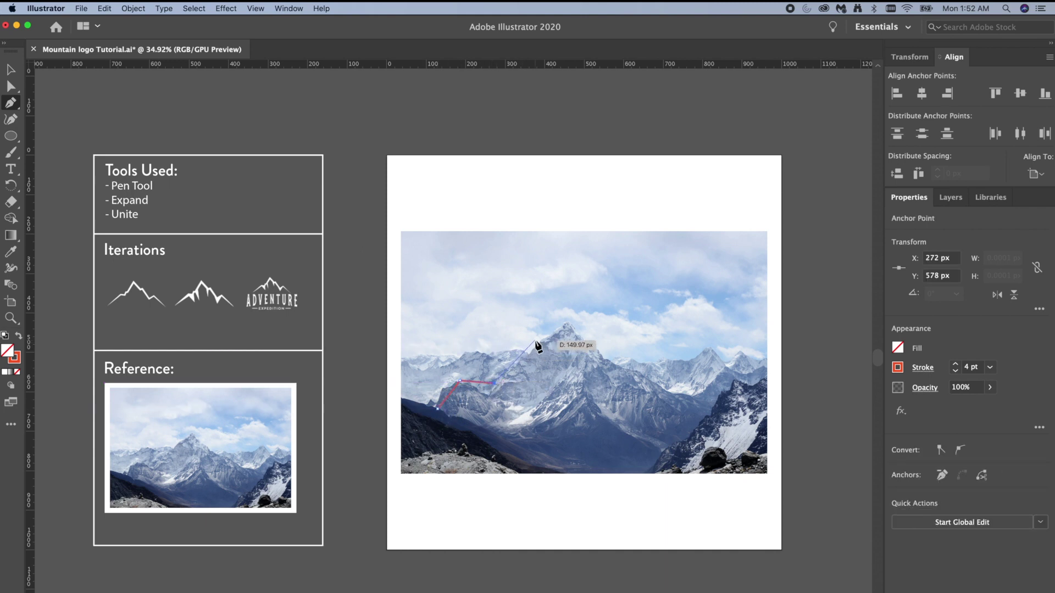
left_click(516, 350)
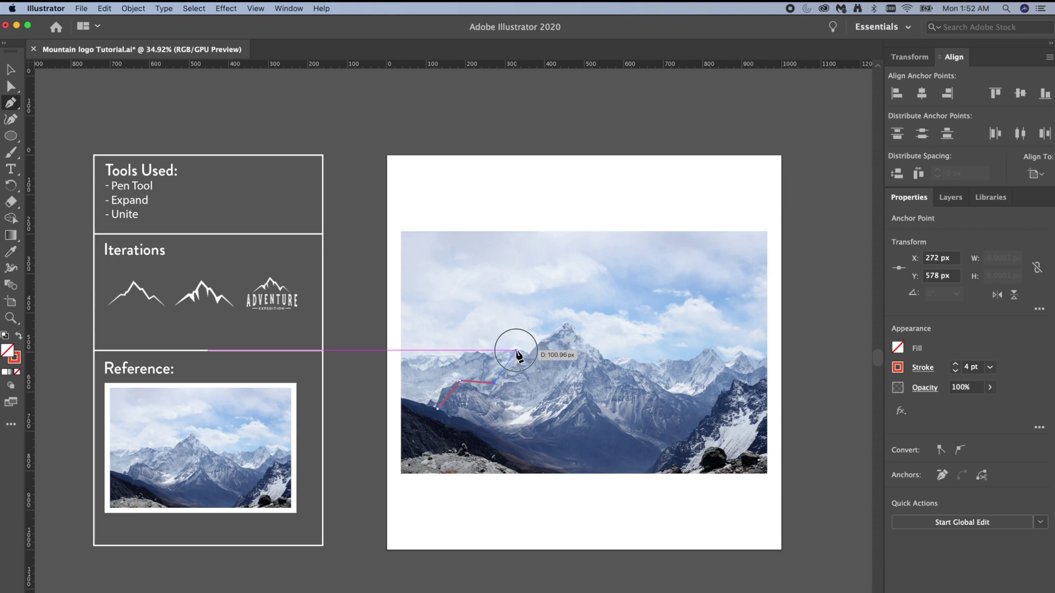
left_click(532, 350)
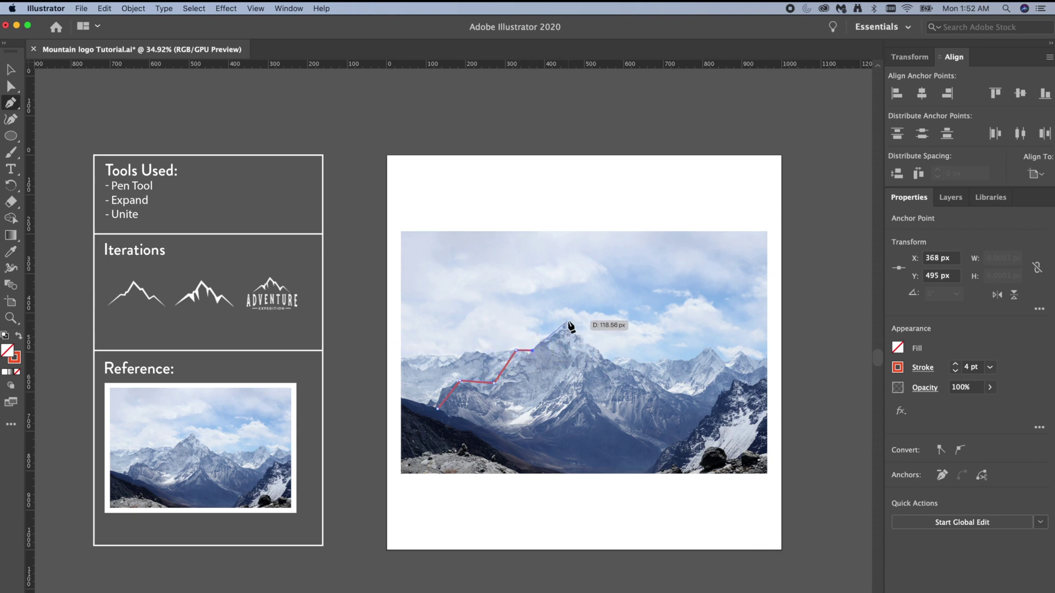
left_click(567, 320)
left_click(583, 343)
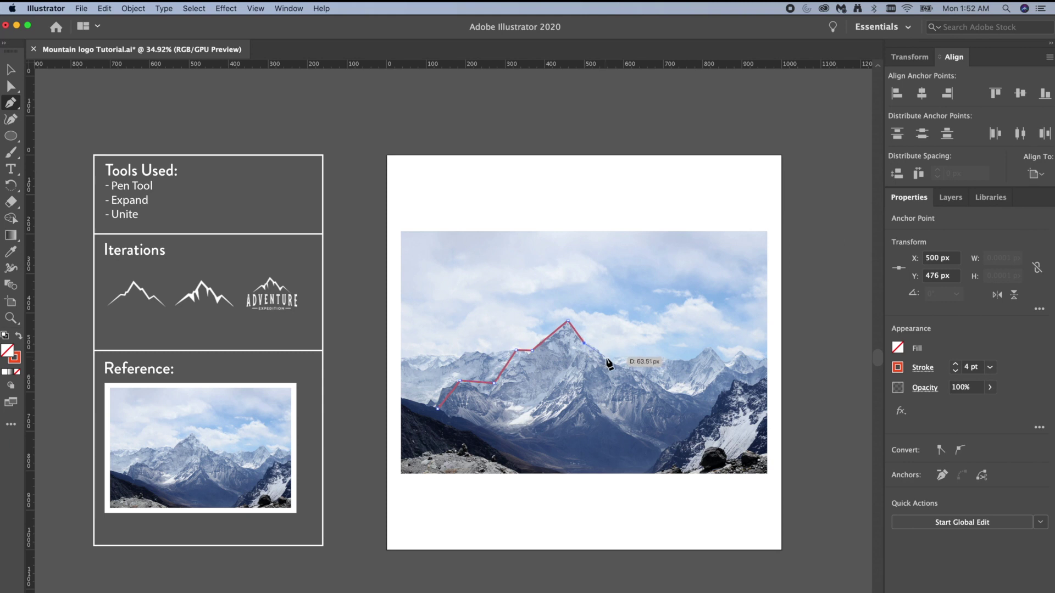
left_click(602, 352)
left_click(641, 373)
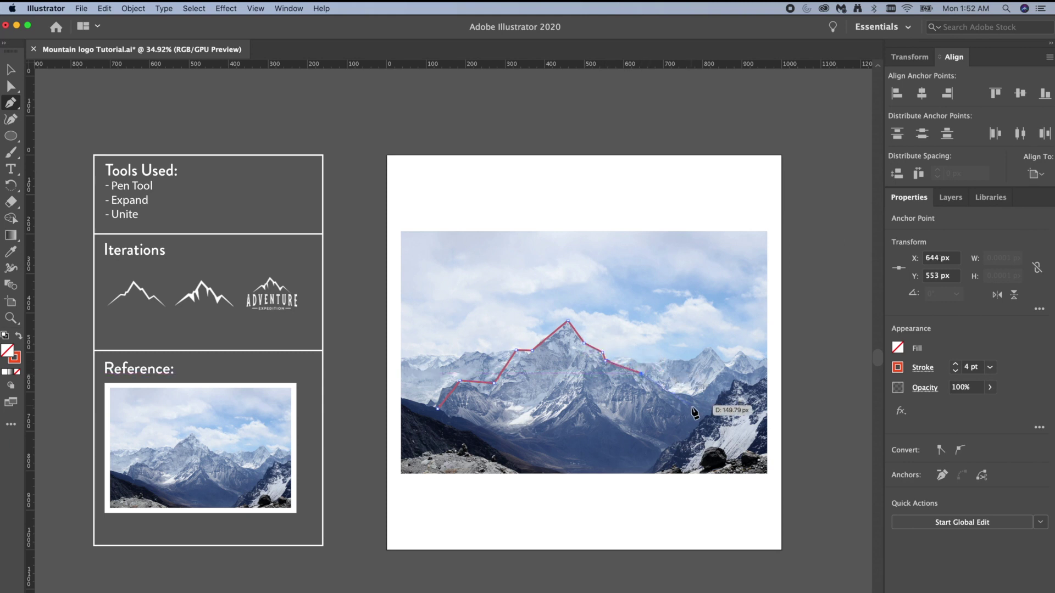
left_click(700, 414)
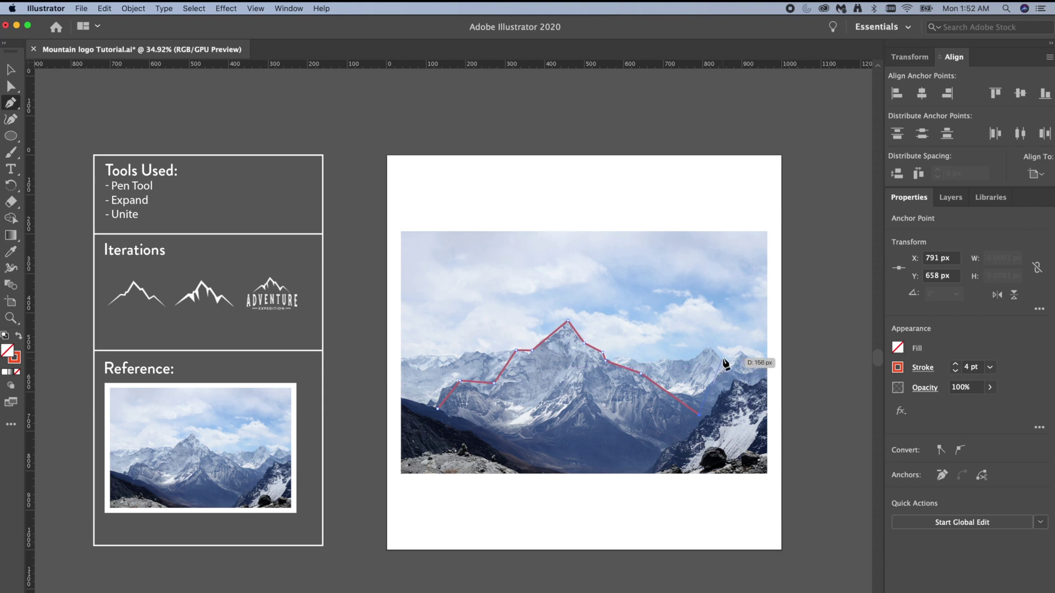
key("v")
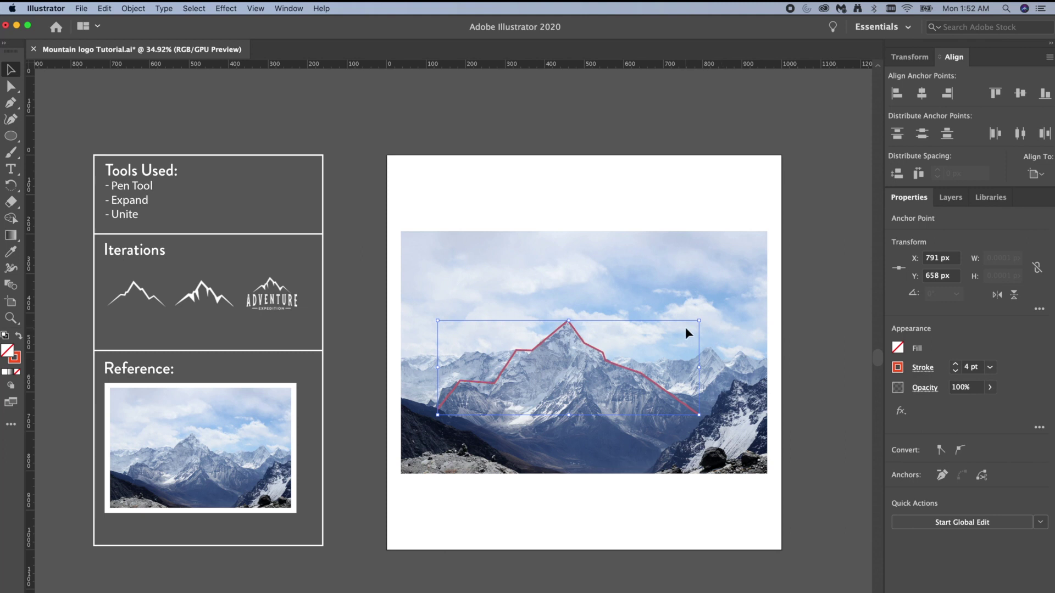
- Move the ridge line up into the sky and reshape its right-slope anchors and end point
left_click_drag(593, 344, 602, 286)
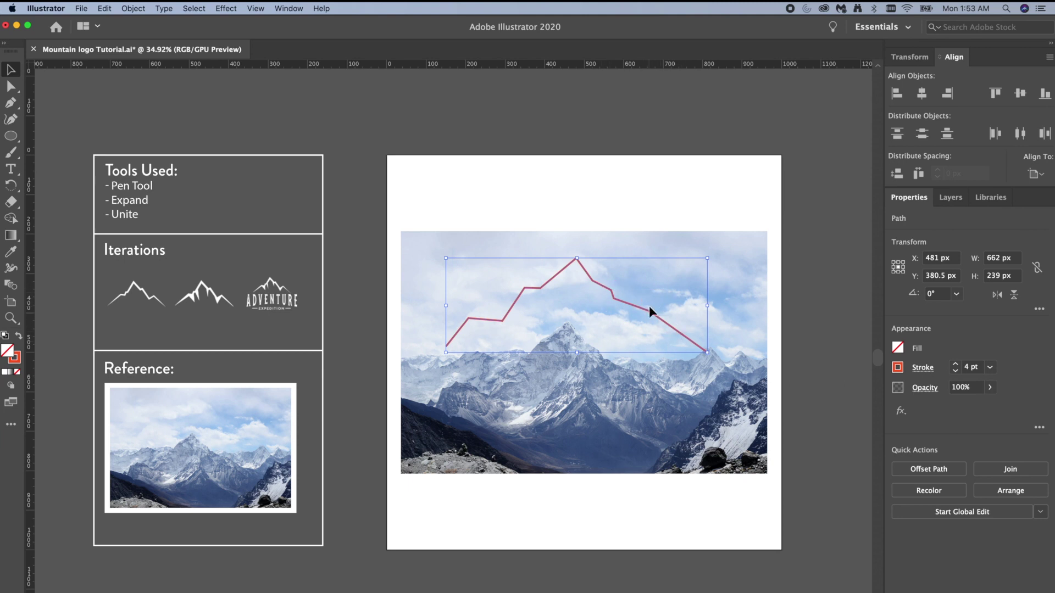
left_click(10, 84)
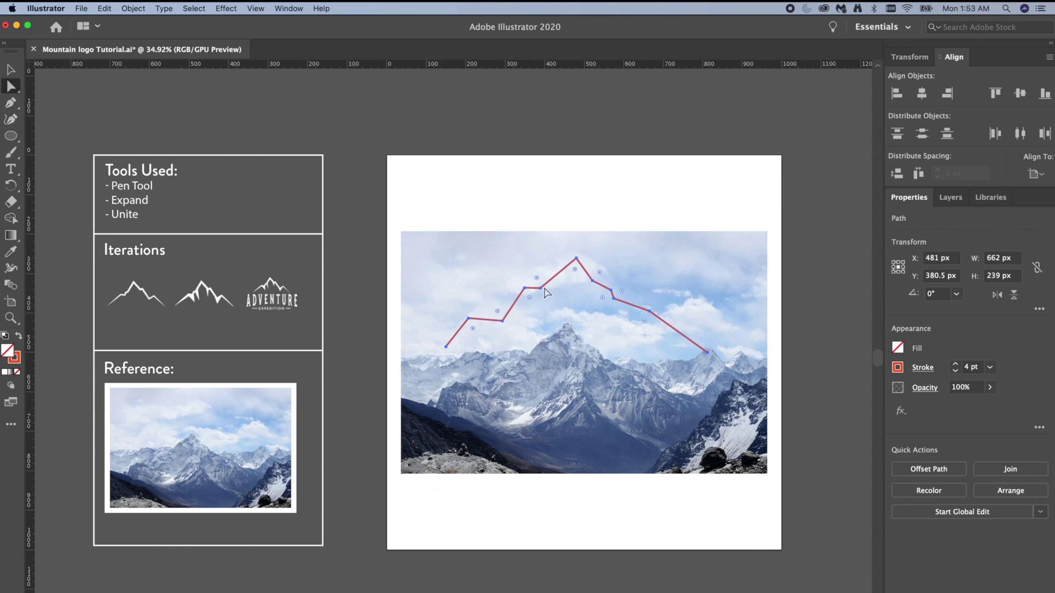
left_click(652, 317)
left_click_drag(648, 308, 620, 313)
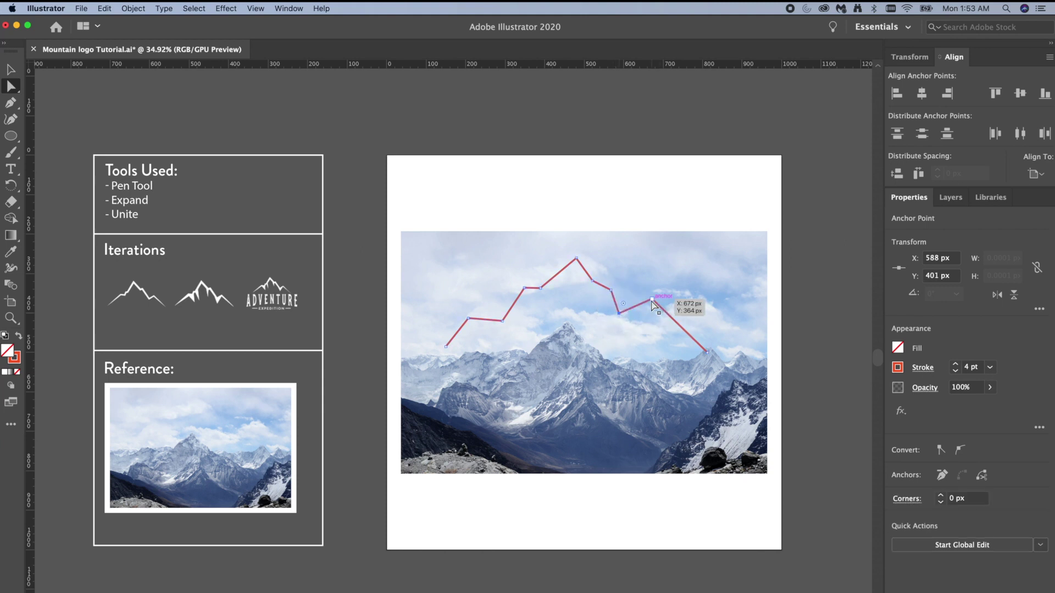
left_click_drag(707, 351, 698, 361)
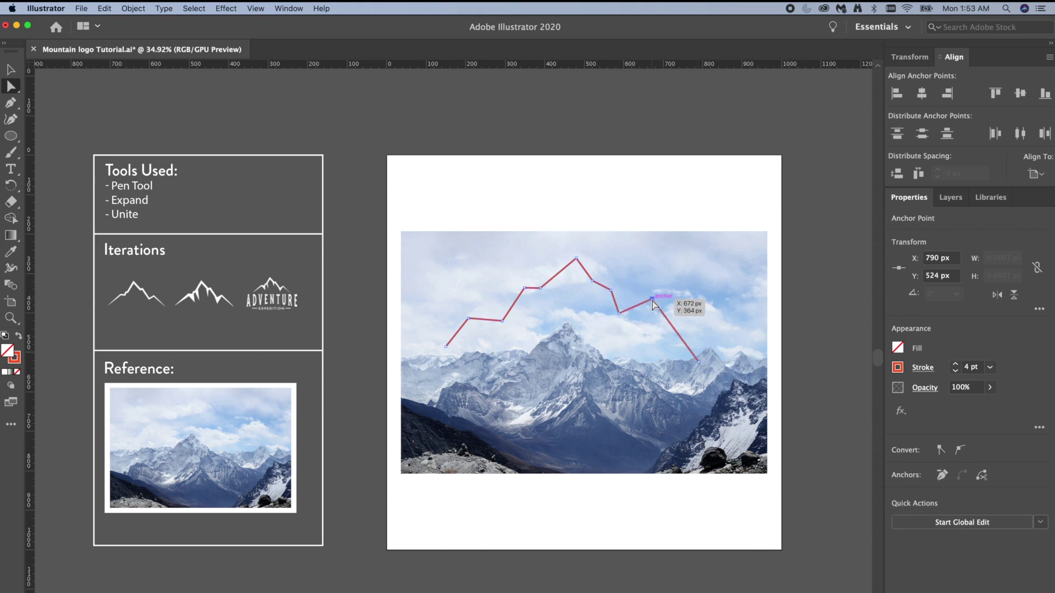
left_click_drag(652, 299, 651, 315)
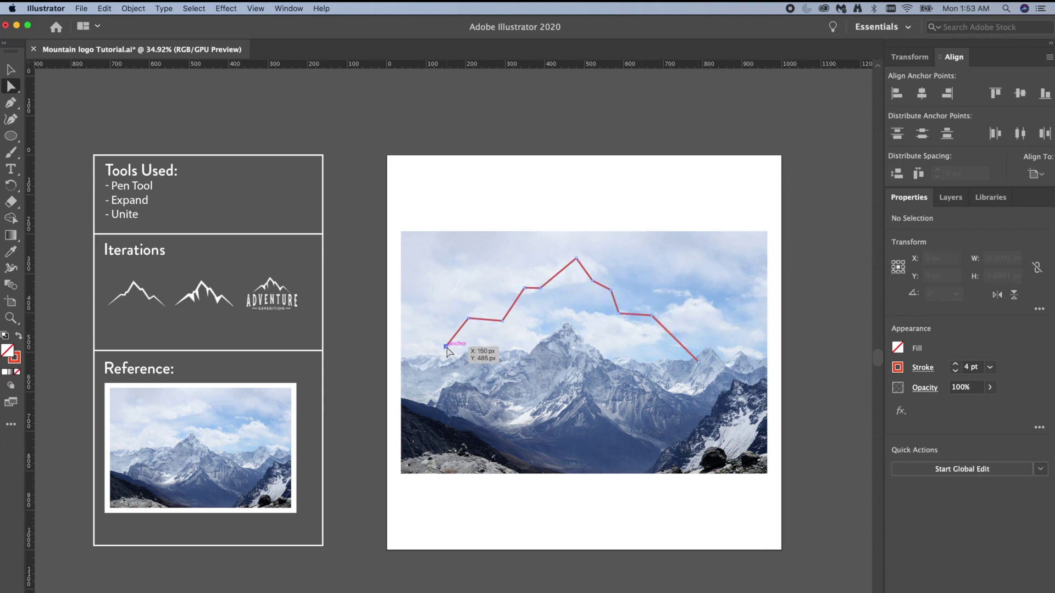
- Reposition the line's first and second points and shift a right-slope anchor further right
left_click_drag(446, 346, 440, 363)
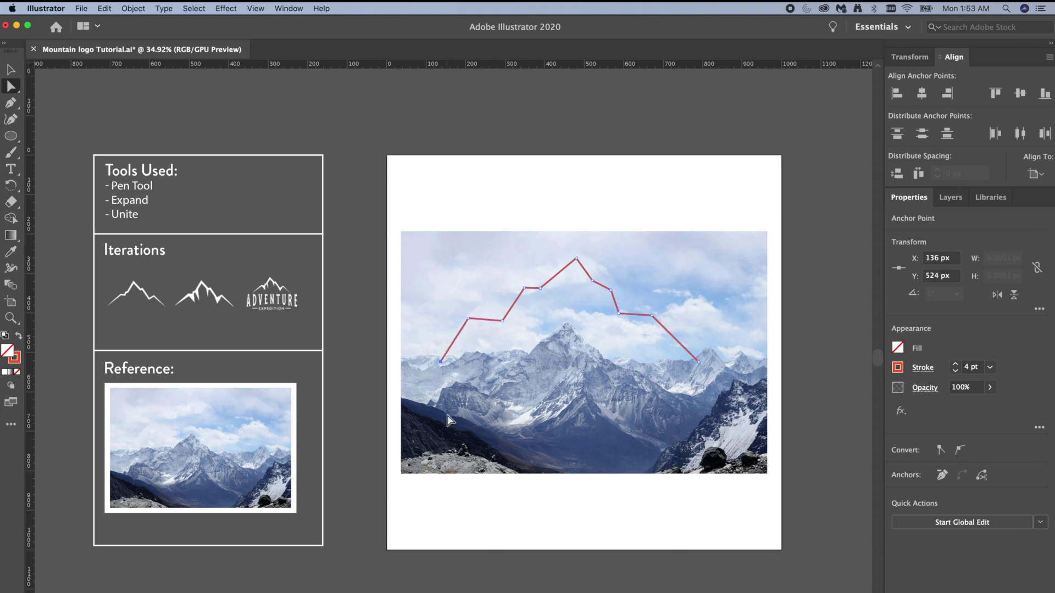
left_click(469, 318)
left_click_drag(471, 318, 475, 317)
left_click(552, 395)
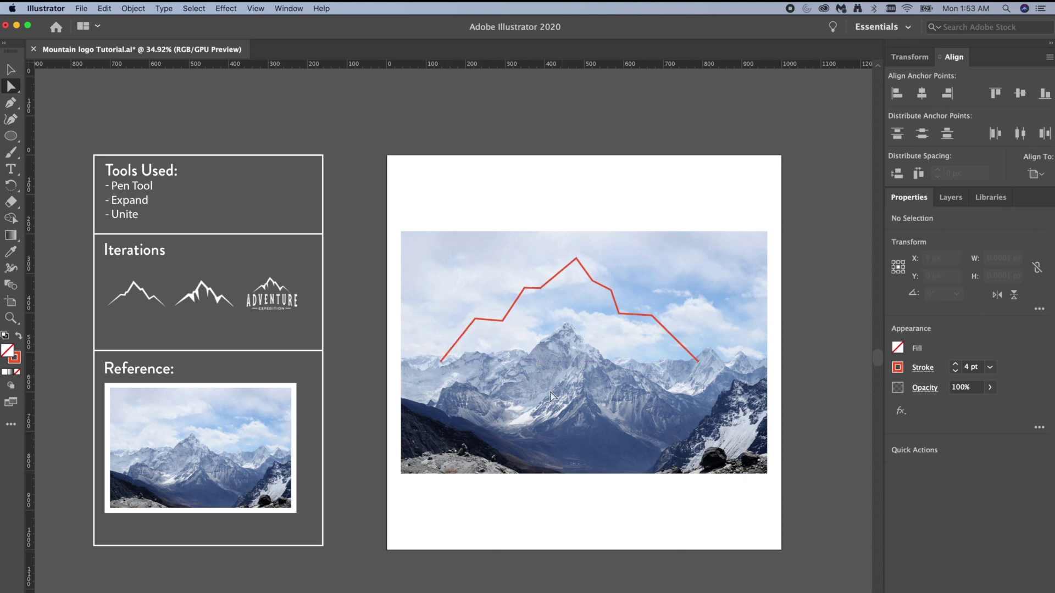
left_click_drag(617, 313, 627, 314)
left_click(521, 486)
key("v")
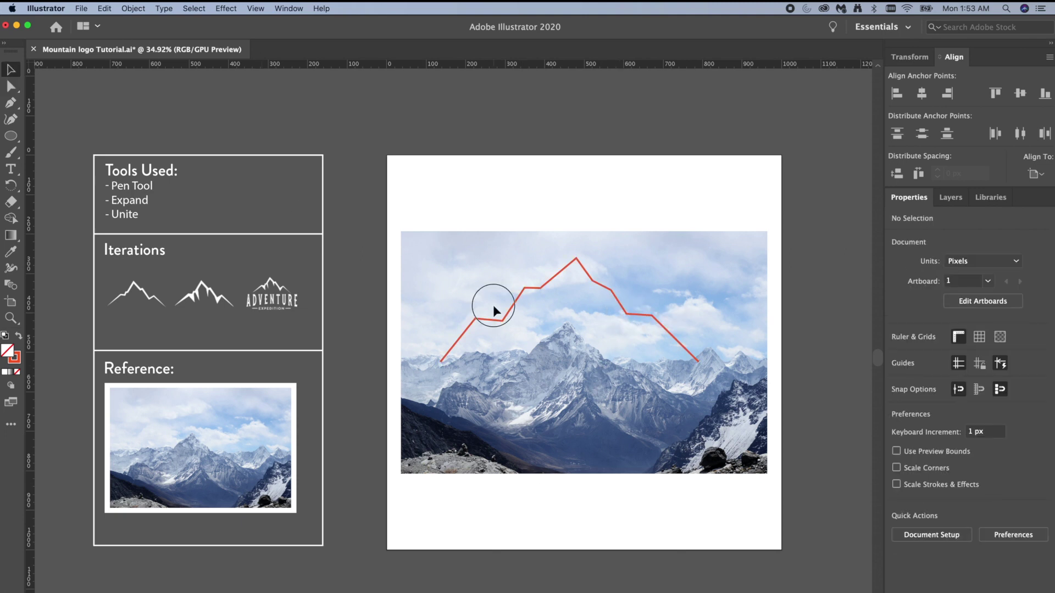
- Unlock the placed images and delete the reference mountain photo
left_click(137, 10)
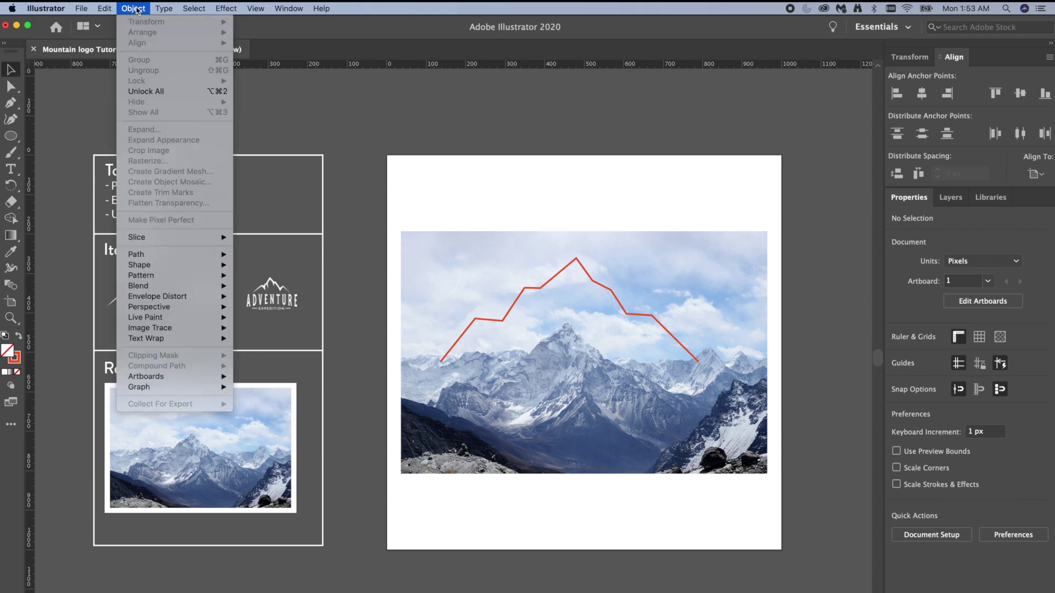
left_click(154, 92)
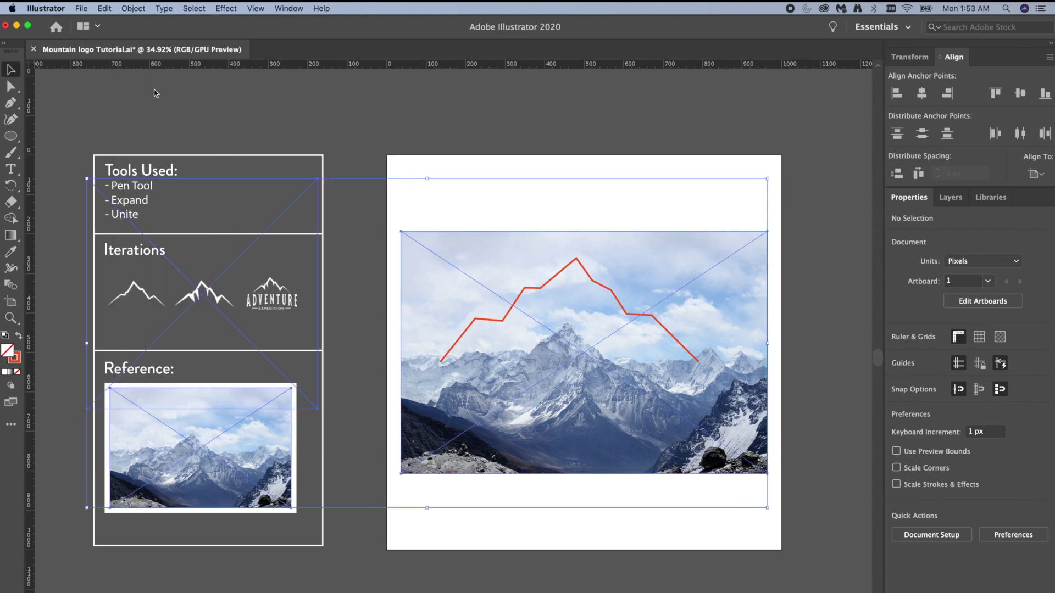
left_click(470, 245)
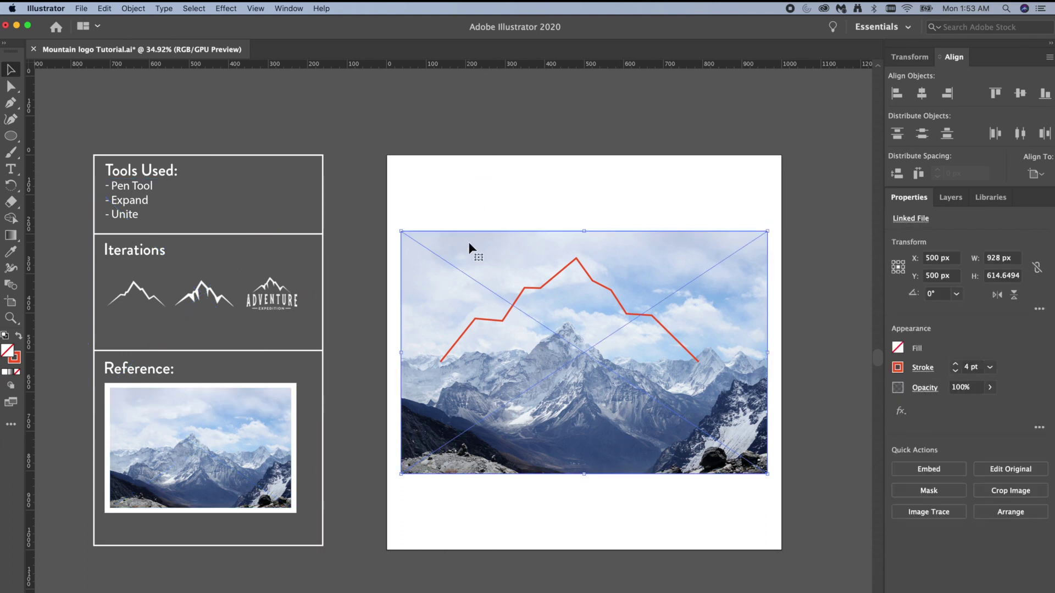
key("Delete")
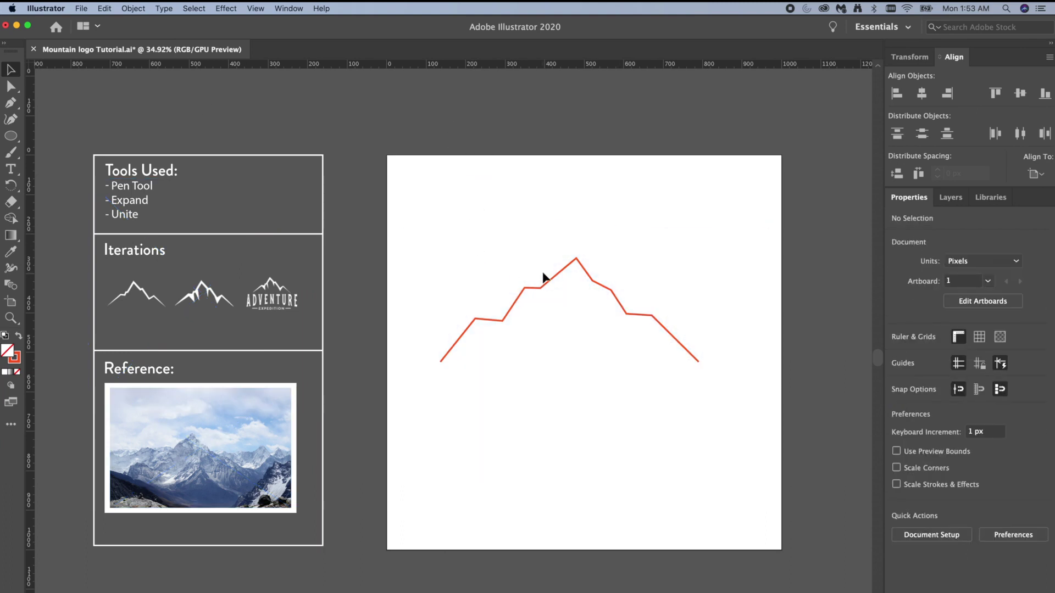
- Make the ridge line's stroke black and move it lower on the artboard
left_click_drag(521, 299, 613, 338)
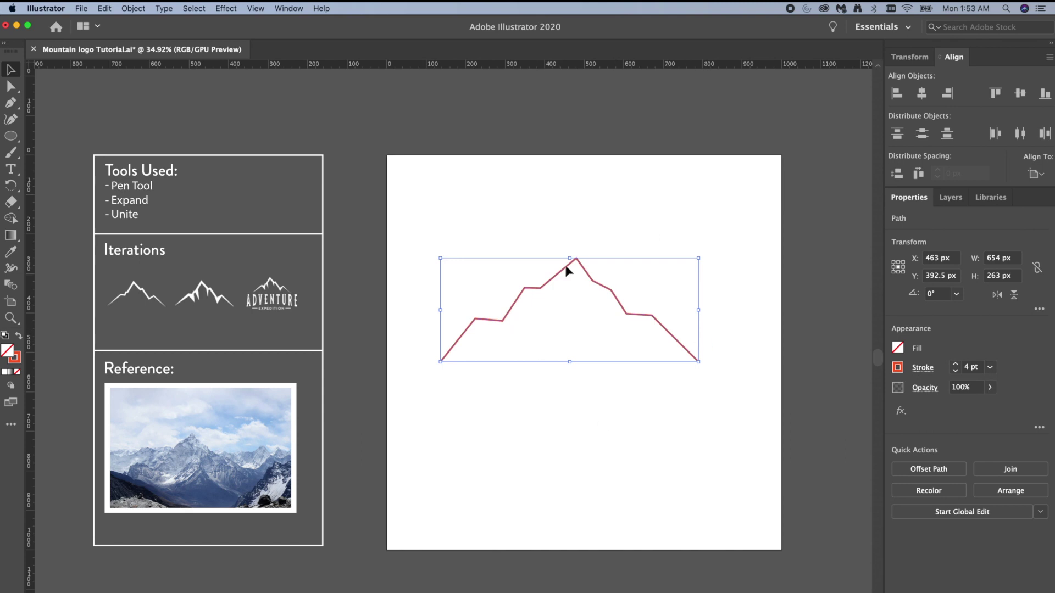
left_click(900, 366)
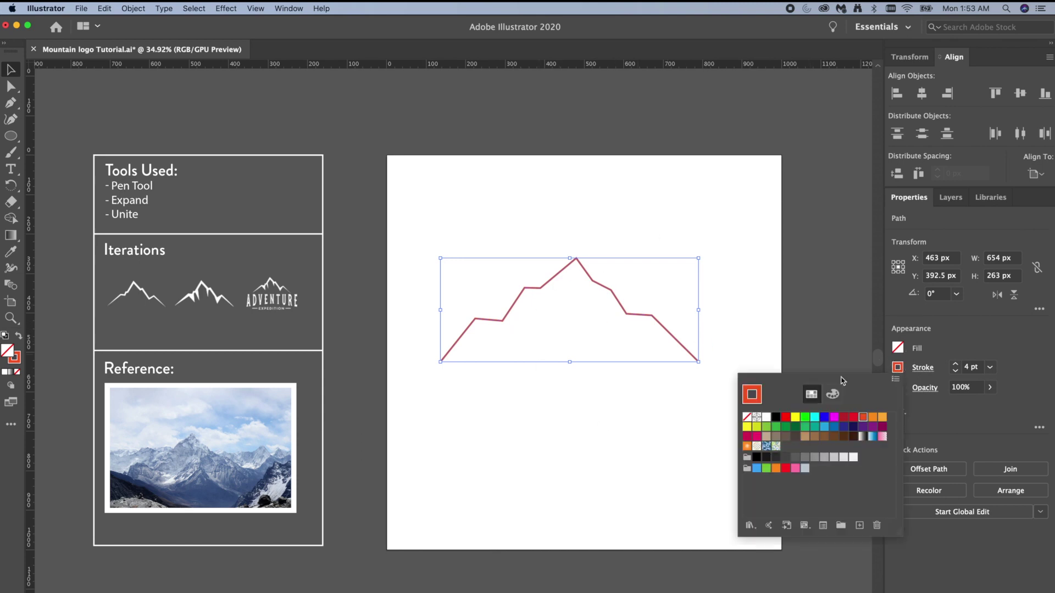
left_click(776, 417)
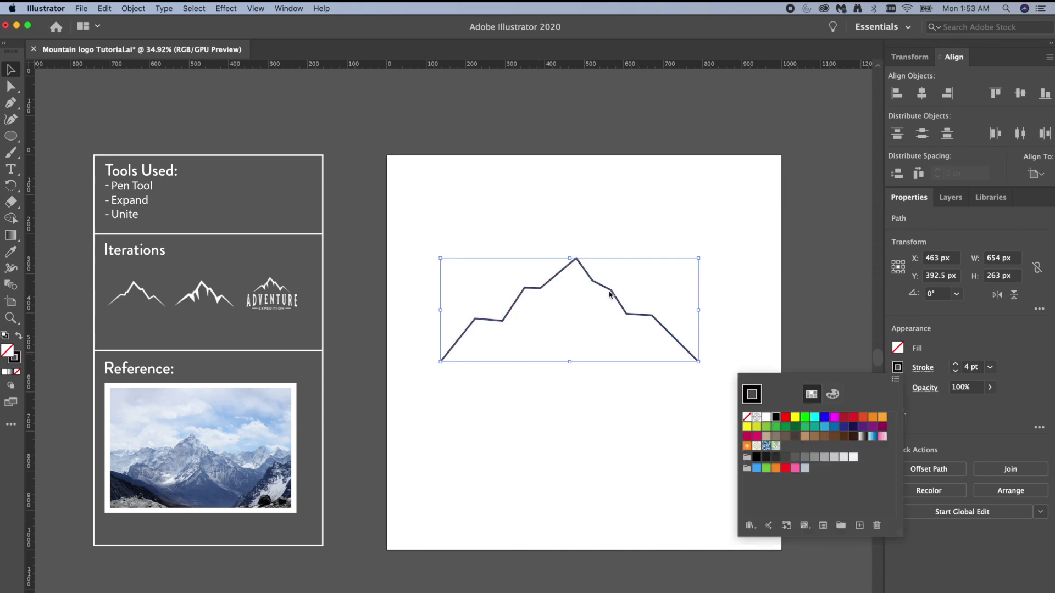
left_click(611, 318)
mouse_move(611, 294)
left_mouse_down()
mouse_move(634, 341)
mouse_move(623, 323)
left_mouse_up()
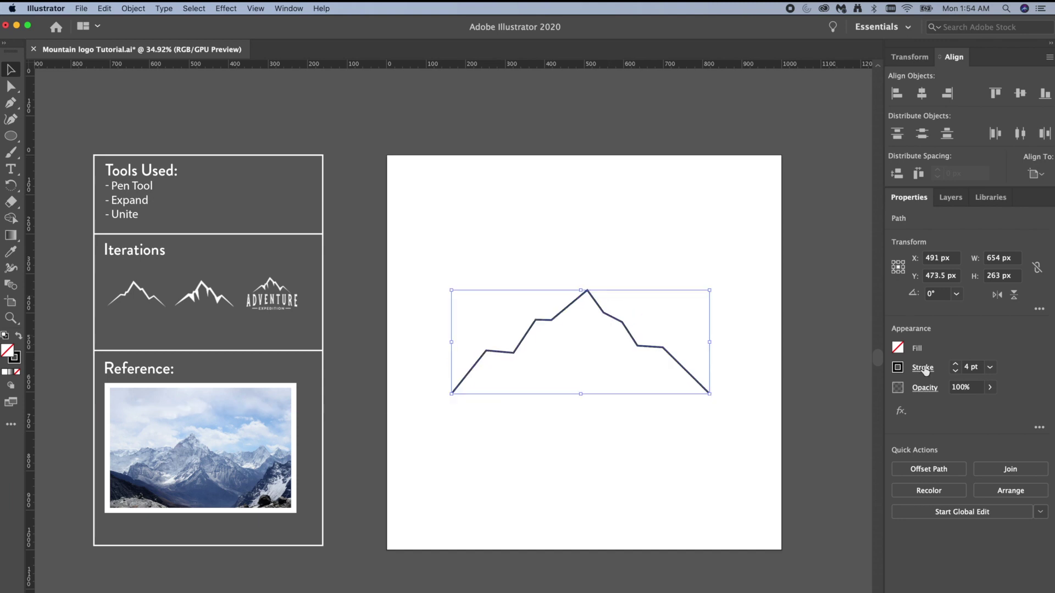
- Apply Width Profile 1 to the mountain stroke
left_click(923, 369)
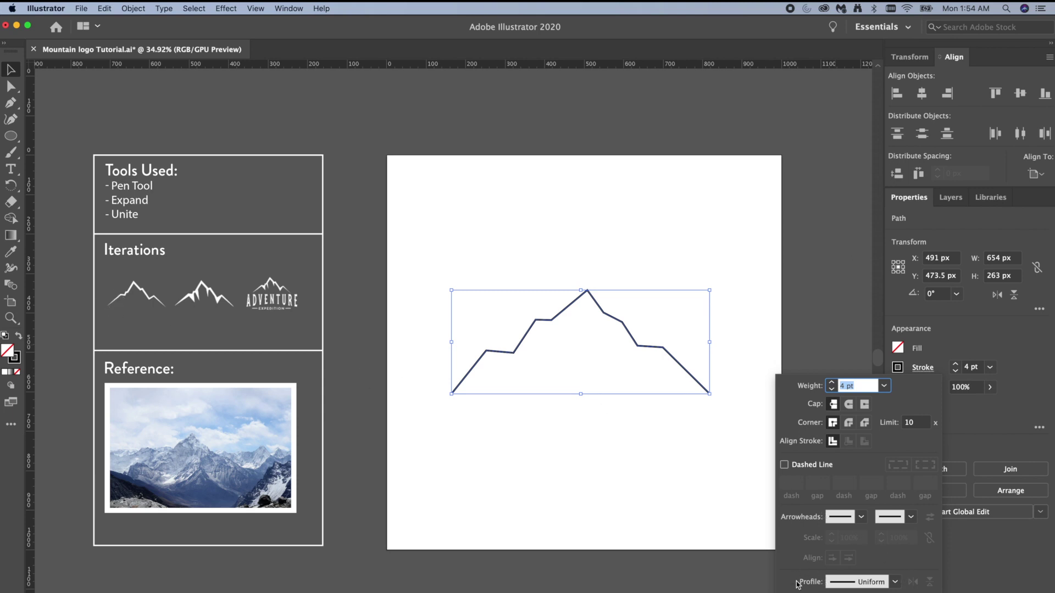
left_click(894, 583)
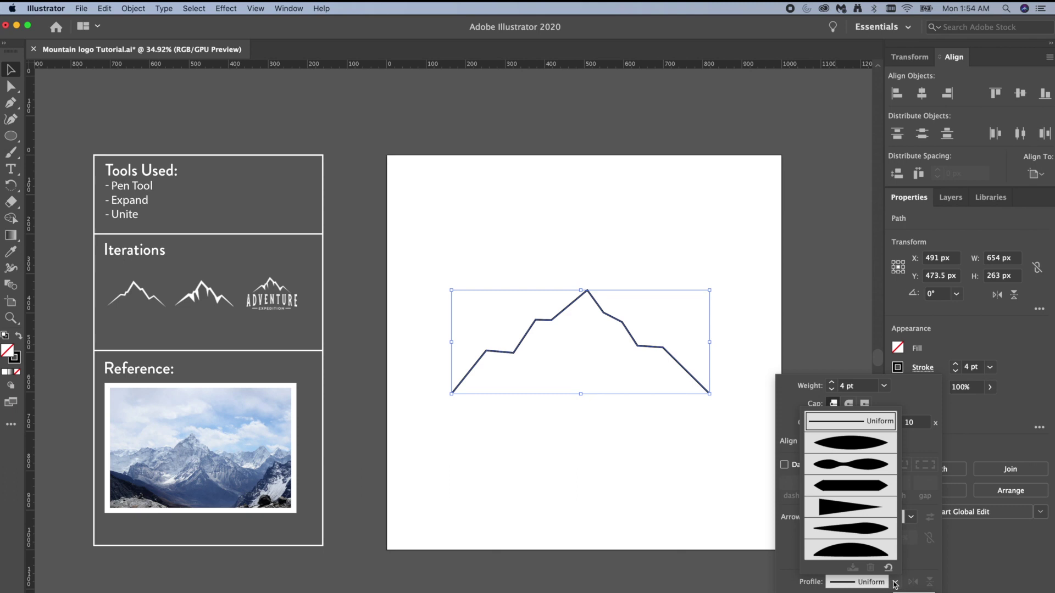
left_click(849, 443)
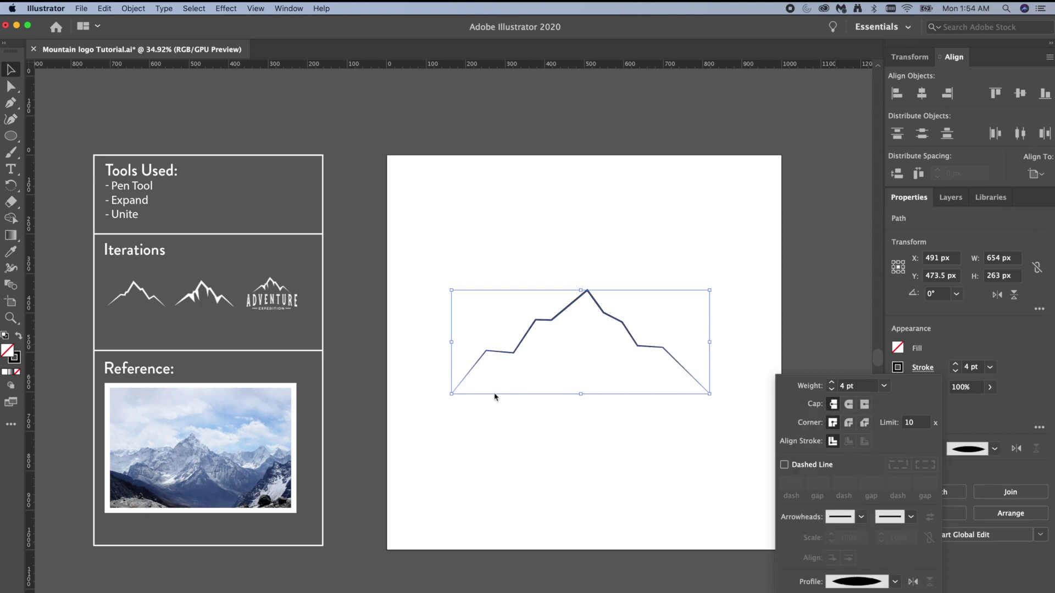
- Raise the mountain stroke weight step by step to 45 pt
left_click(954, 364)
left_click(955, 365)
left_click(954, 364)
left_click(954, 364)
left_click(955, 364)
left_click(955, 364)
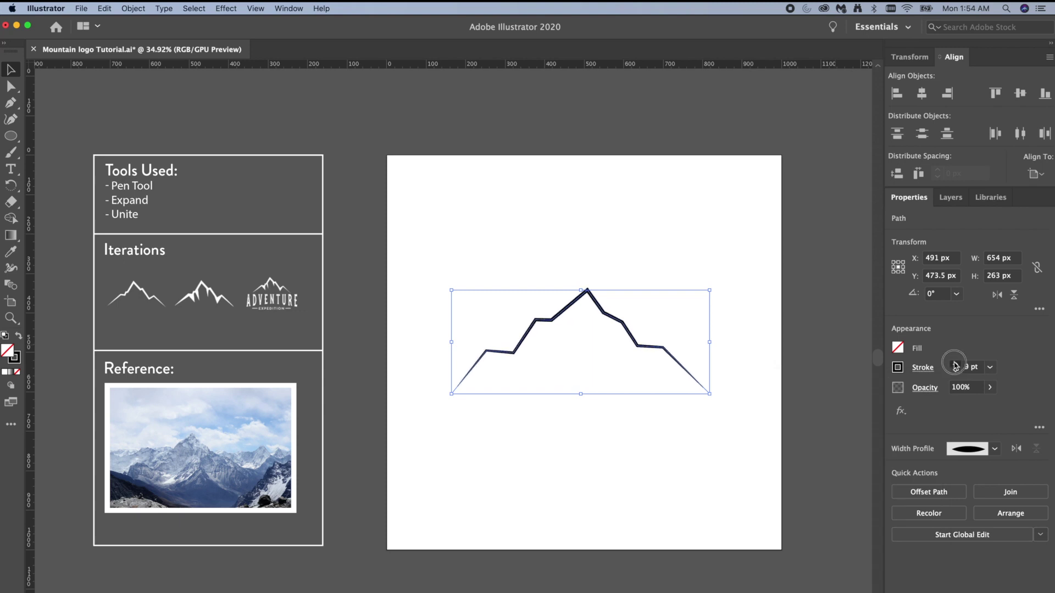
left_click(955, 364)
left_click(955, 364)
left_click(956, 364)
left_click(955, 365)
left_click(955, 364)
left_click(956, 364)
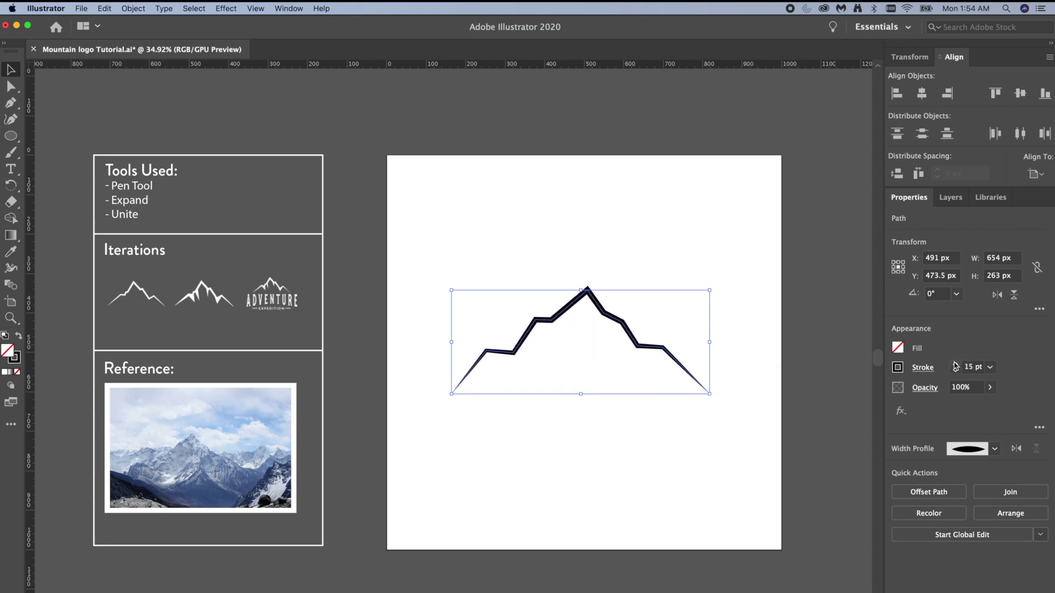
left_click(956, 364)
left_click(955, 364)
left_click(955, 364)
left_click(955, 364)
left_click(955, 364)
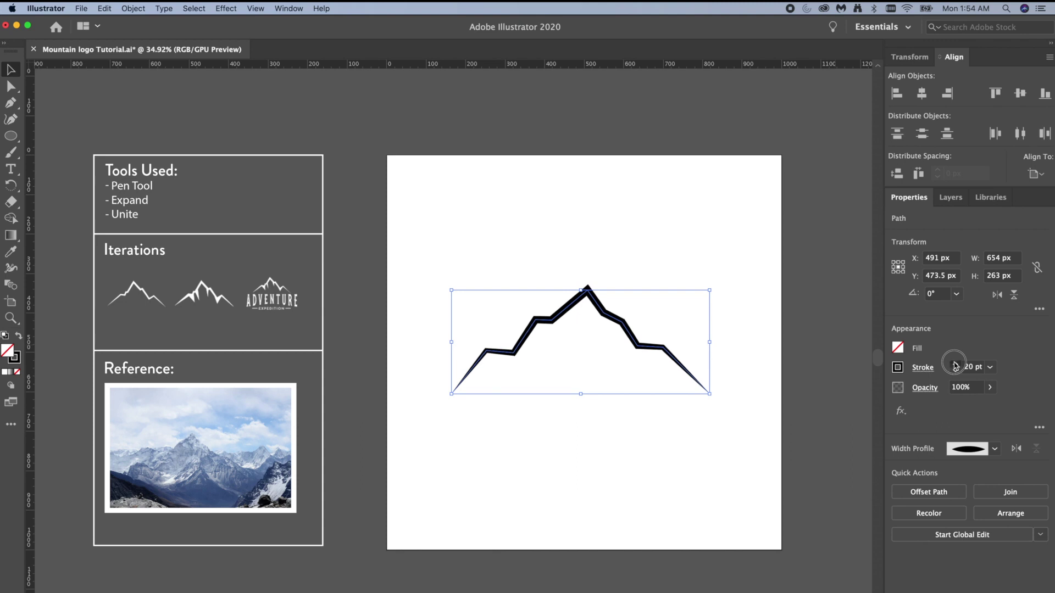
left_click(955, 364)
left_click(956, 364)
left_click(956, 364)
left_click(955, 365)
left_click(955, 364)
left_click(955, 364)
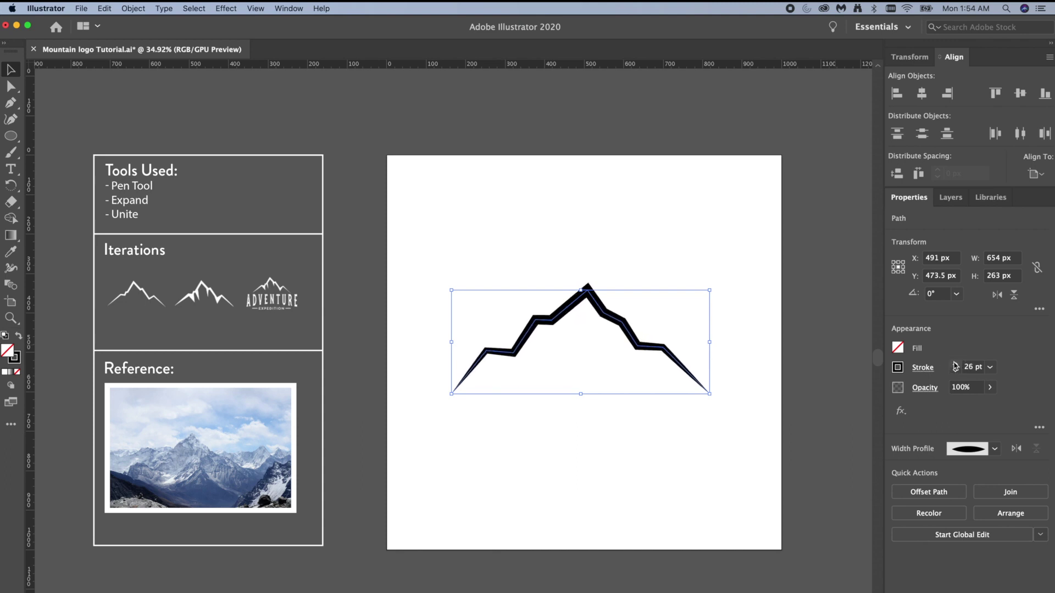
key("Up")
key("Up")
key("Up")
key("Up")
key("Up")
key("Up")
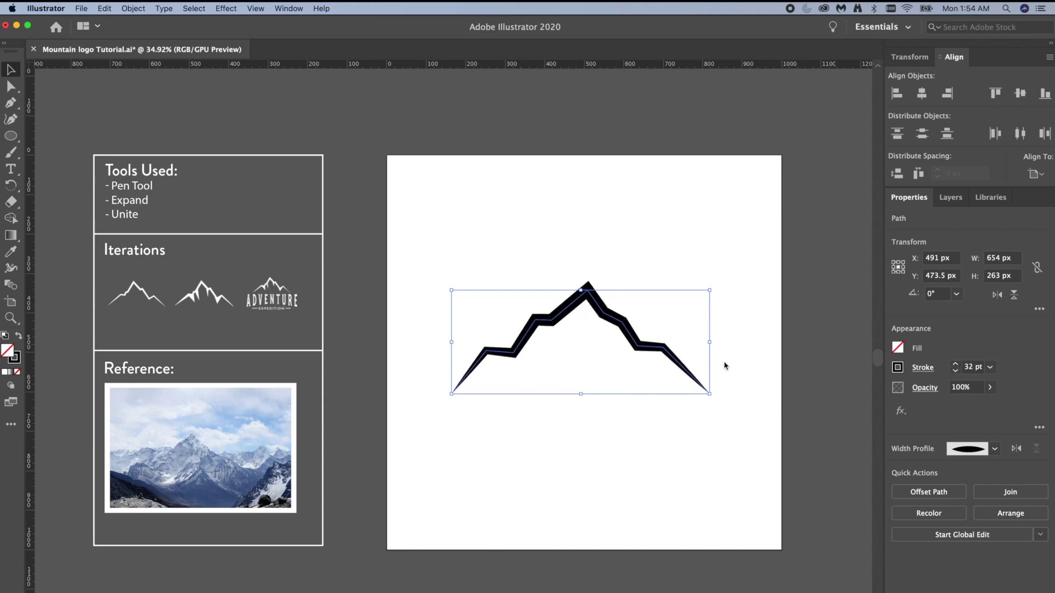
key("Up")
key("Up")
key("Up")
key("Up")
key("Up")
key("Up")
key("Up")
key("Up")
key("Up")
key("Up")
key("Up")
key("Up")
key("Up")
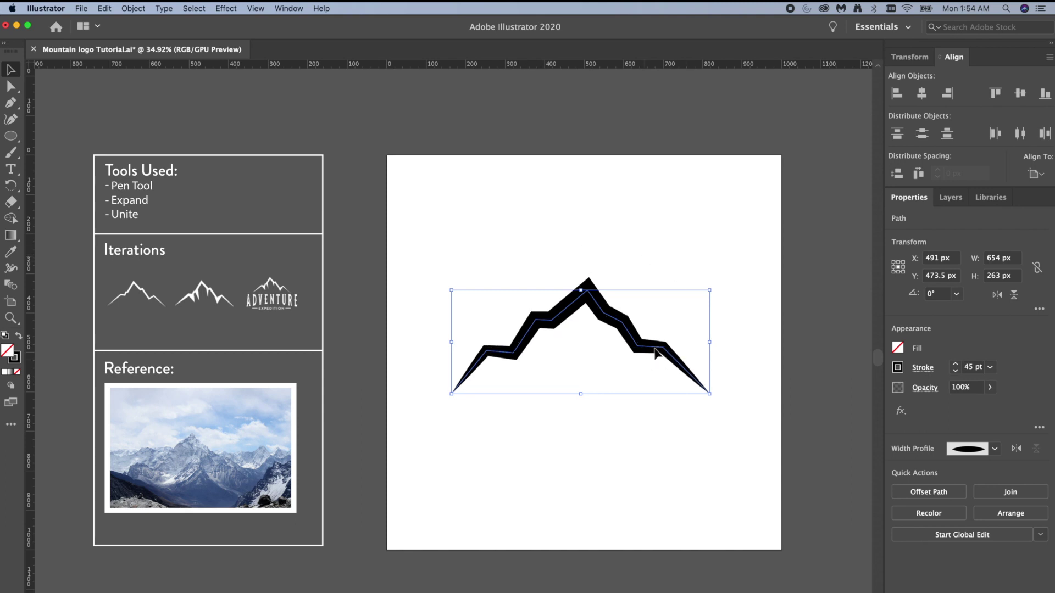
- Use Object > Expand Appearance on the stroke, inspect the new anchors, and reselect the shape
left_click(134, 8)
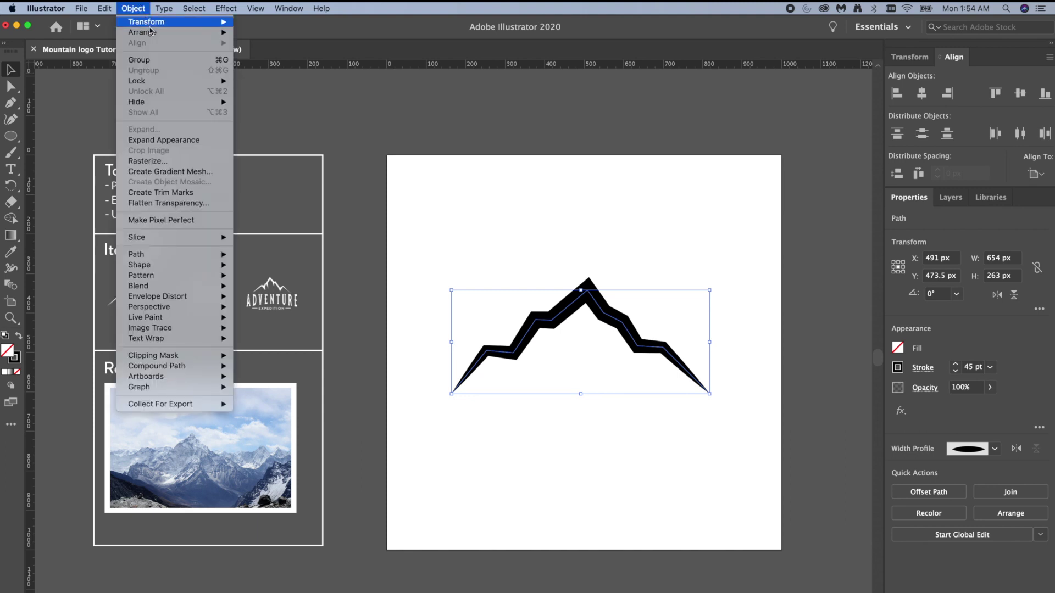
left_click(153, 142)
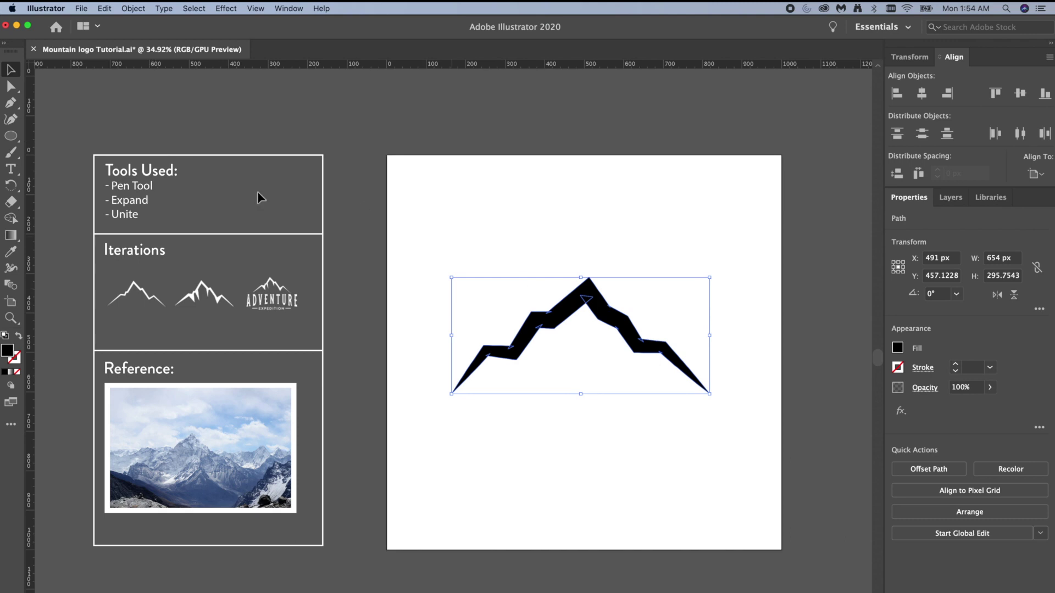
left_click(10, 86)
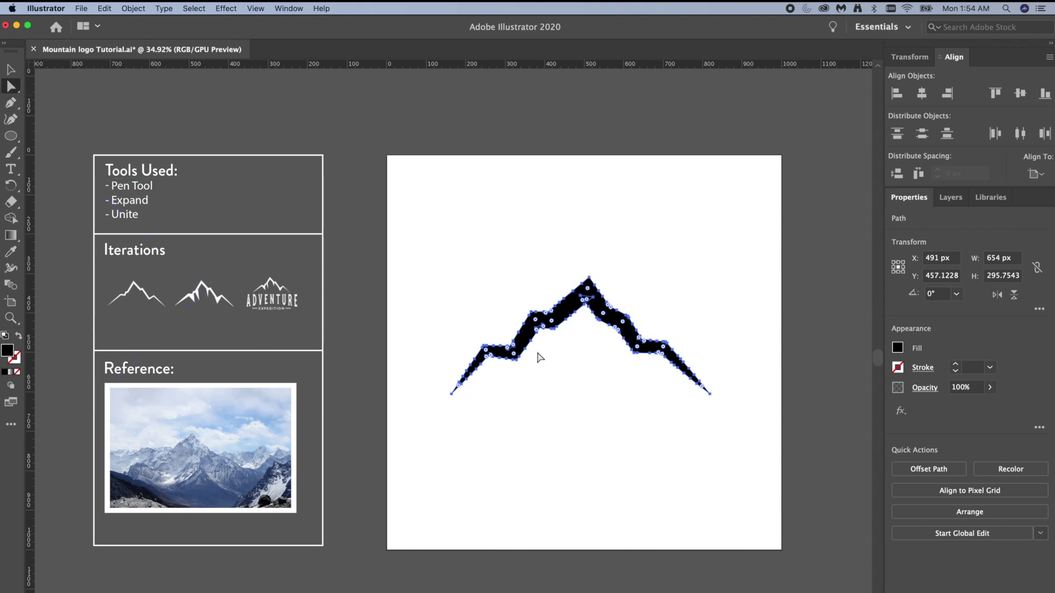
scroll(558, 367, "up", 3)
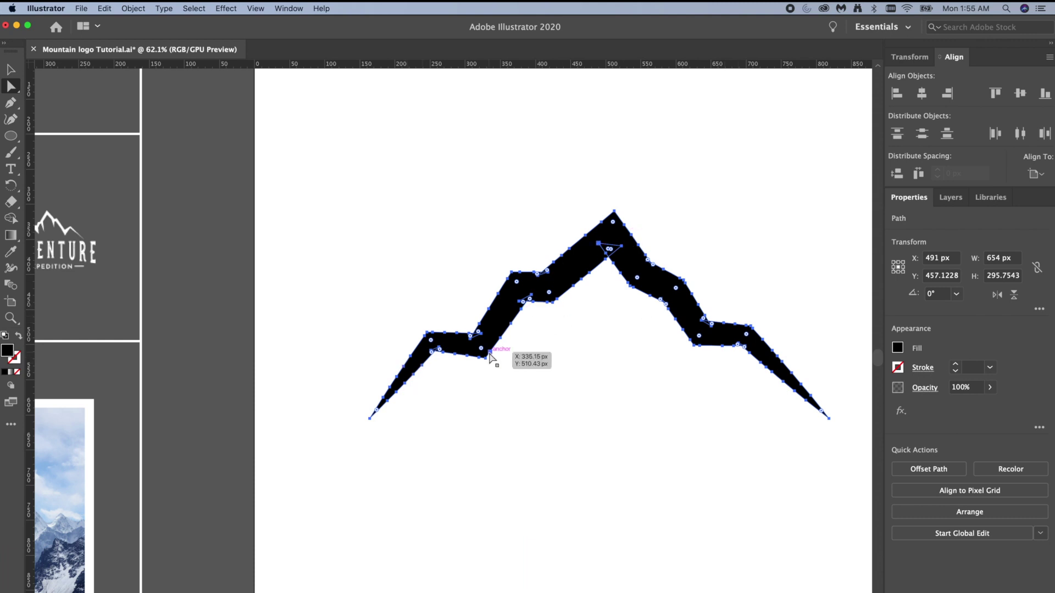
scroll(489, 352, "down", 3)
key("v")
left_click(410, 147)
left_click(510, 294)
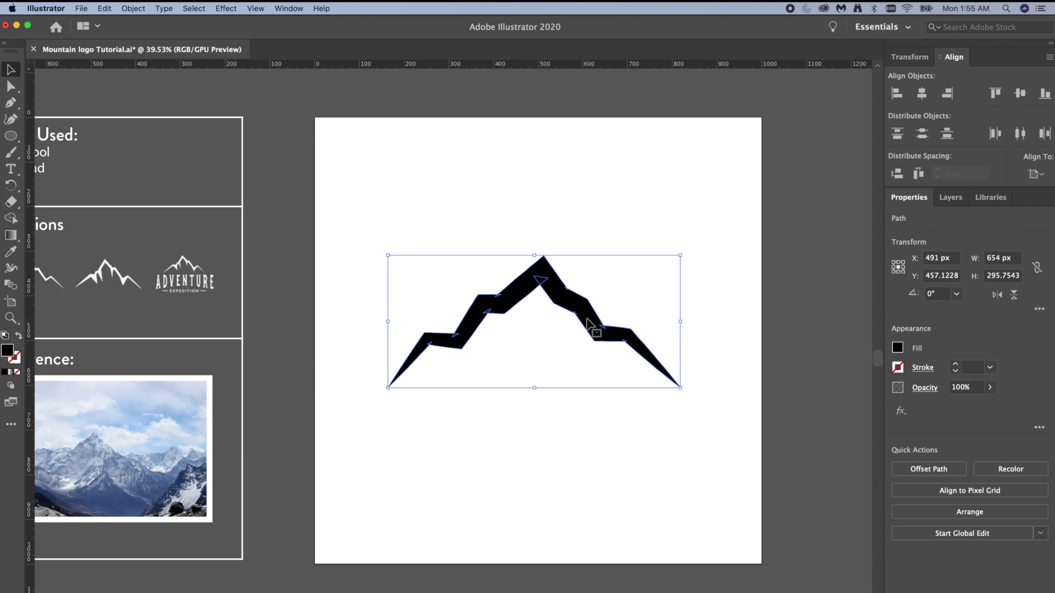
left_click(295, 10)
mouse_move(297, 41)
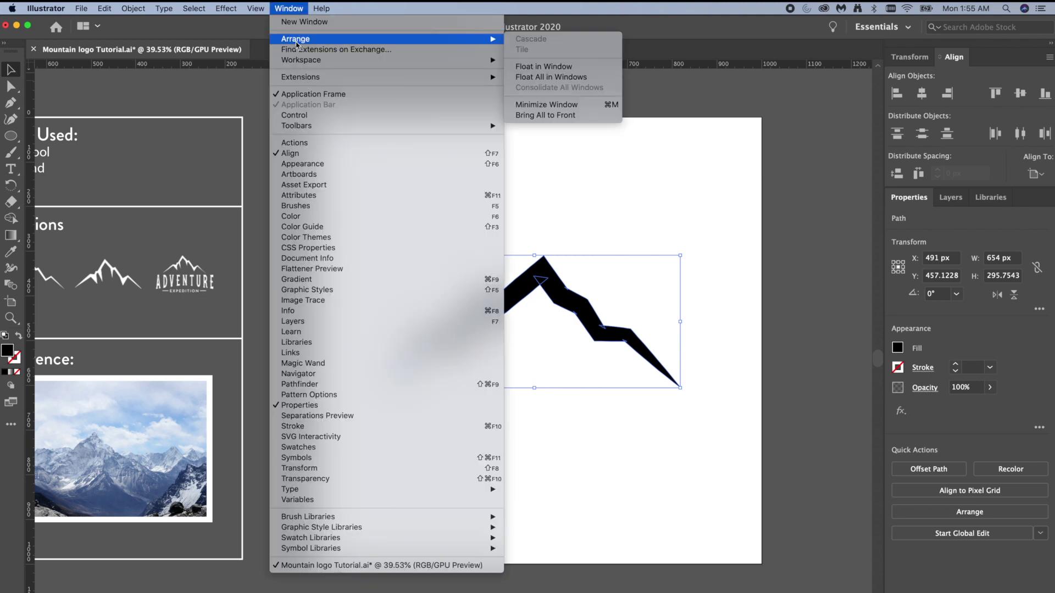
left_click(325, 384)
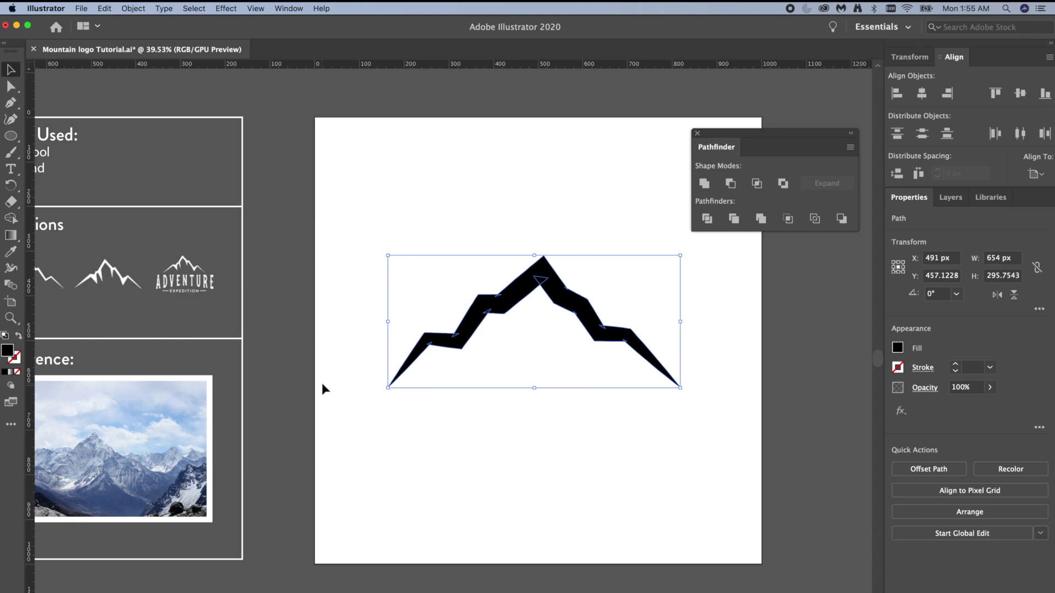
left_click(704, 183)
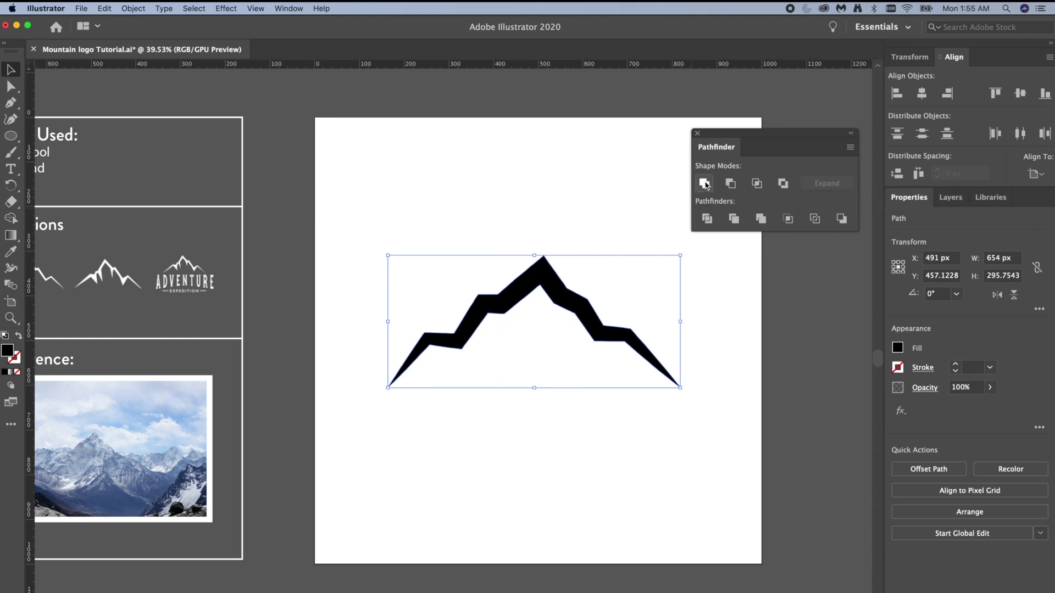
left_click(632, 191)
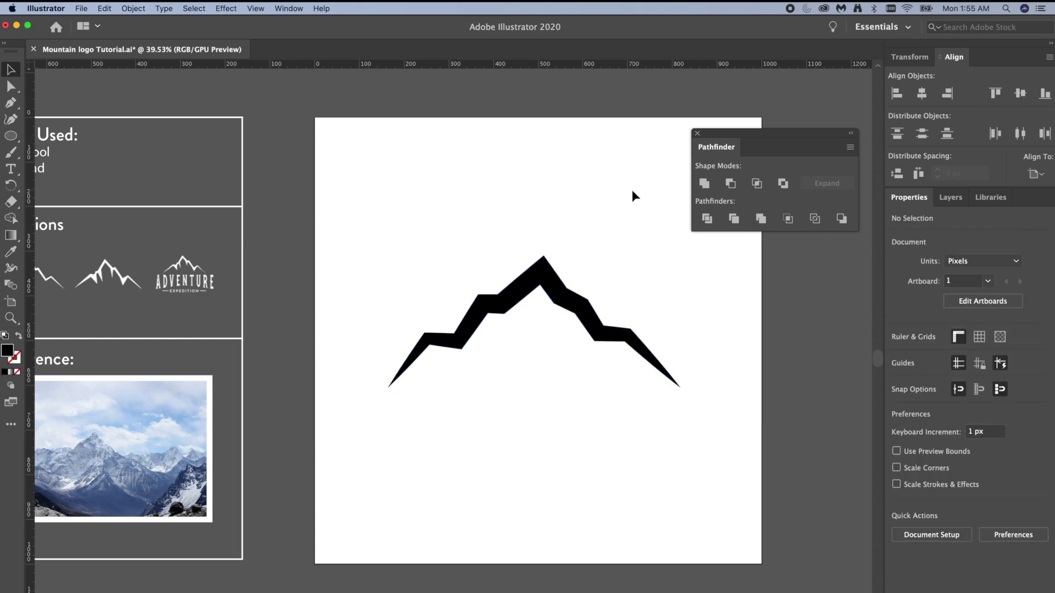
scroll(572, 212, "down", 3)
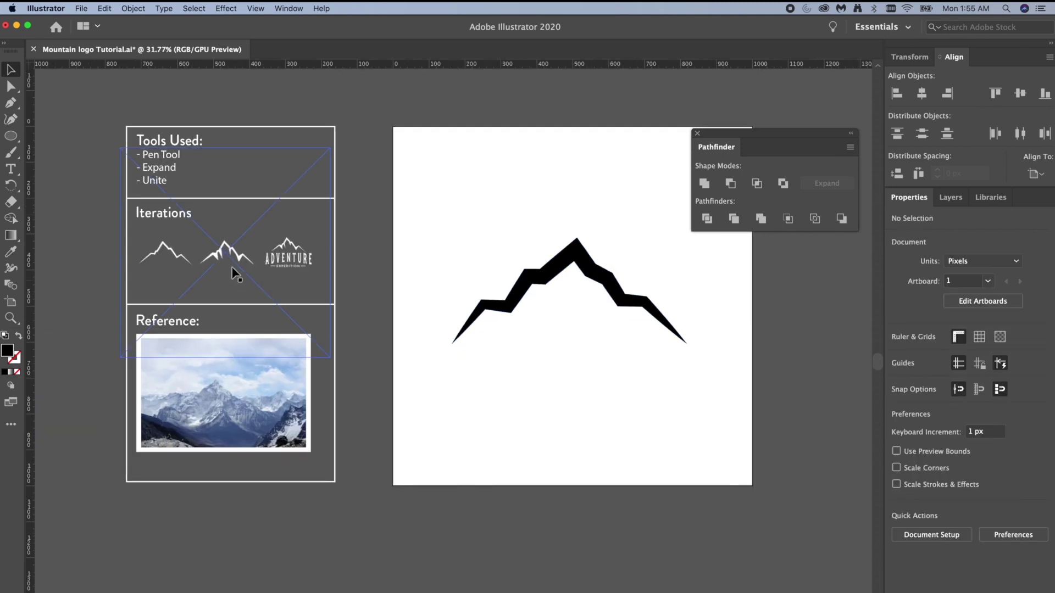
left_click(217, 257)
key("super+2")
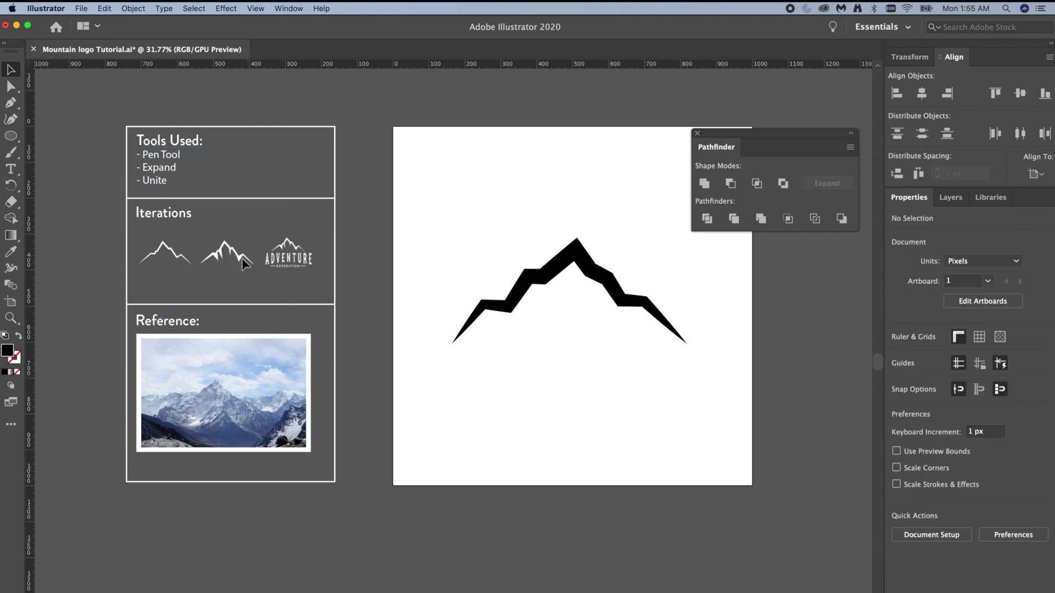
scroll(242, 259, "up", 2)
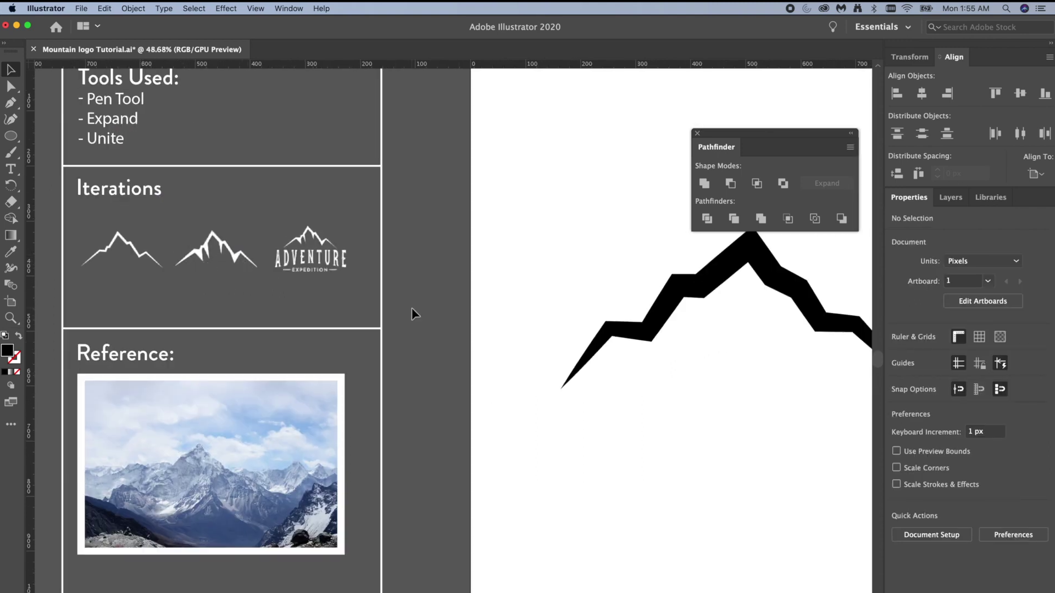
scroll(411, 308, "right", 10)
scroll(412, 309, "down", 1)
scroll(412, 309, "left", 4)
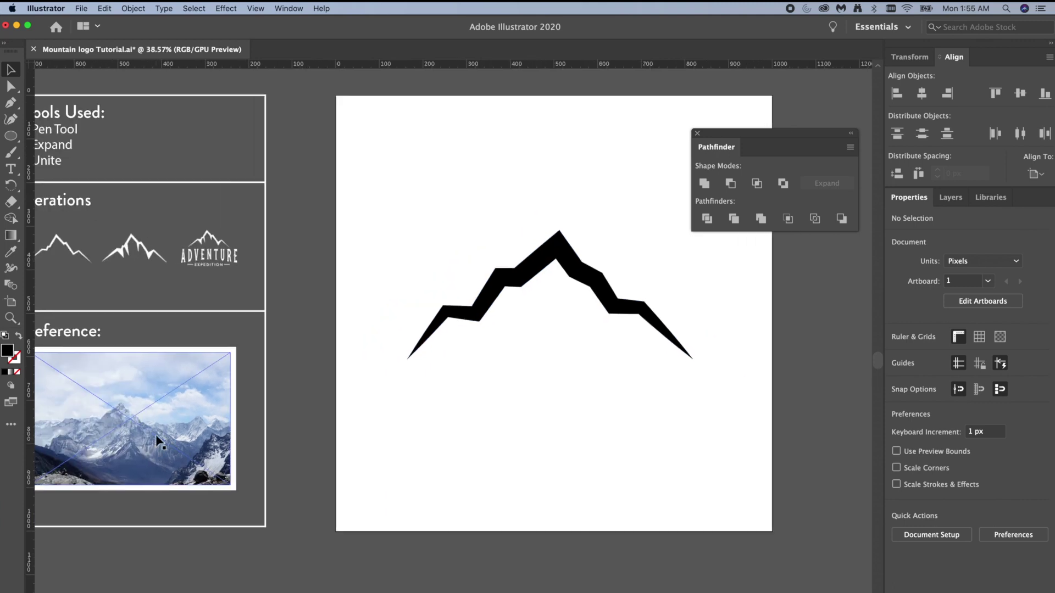
left_click(159, 427)
key("super+2")
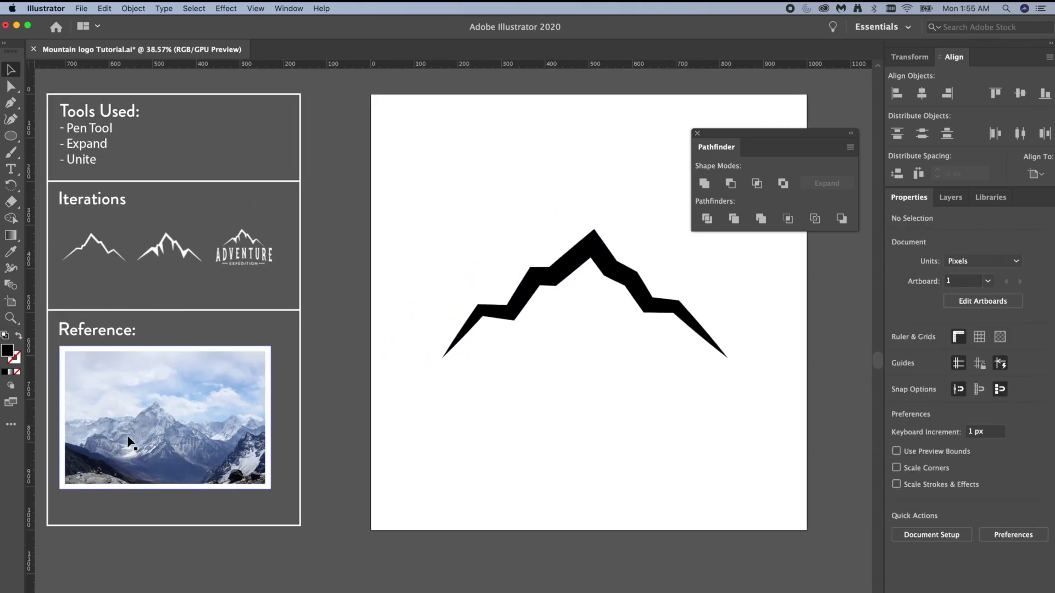
scroll(518, 417, "right", 4)
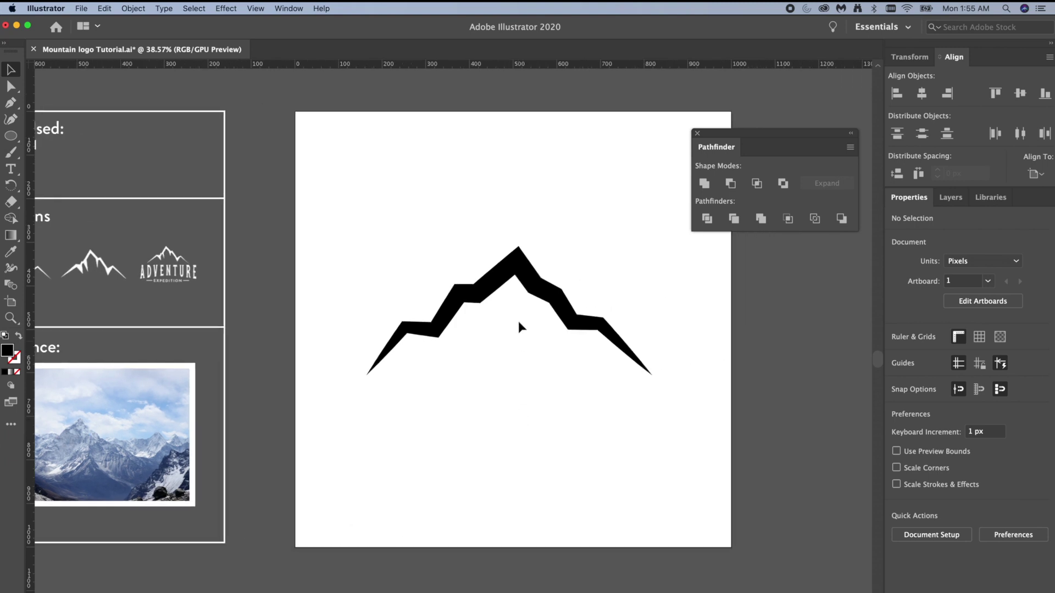
left_click(11, 88)
- Drag the left and peak-side inner corners down into spiked notches, undoing one misplaced move
left_click(511, 270)
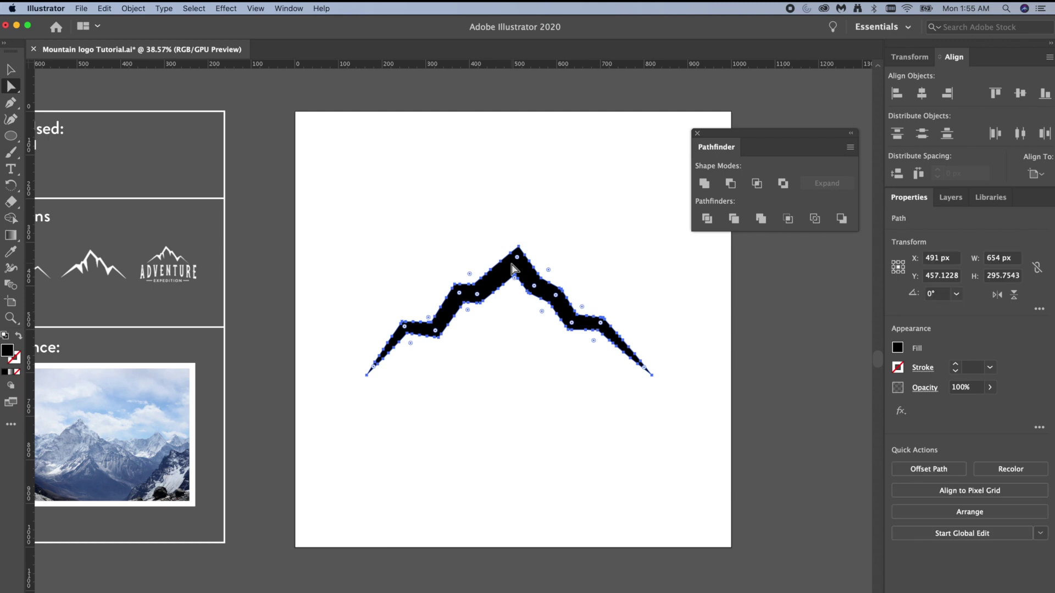
scroll(478, 295, "up", 3)
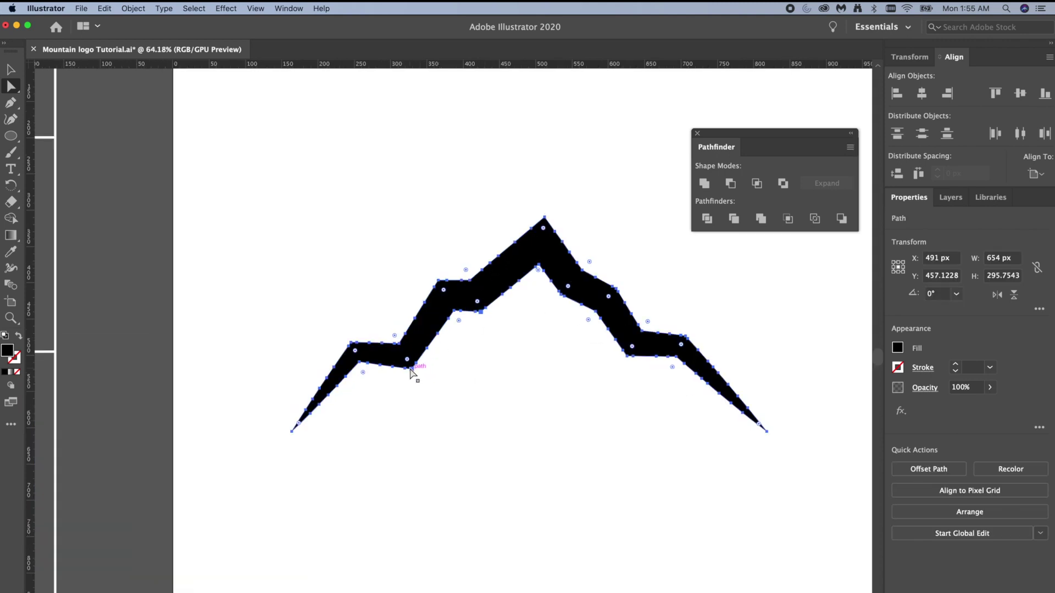
left_click_drag(411, 370, 410, 415)
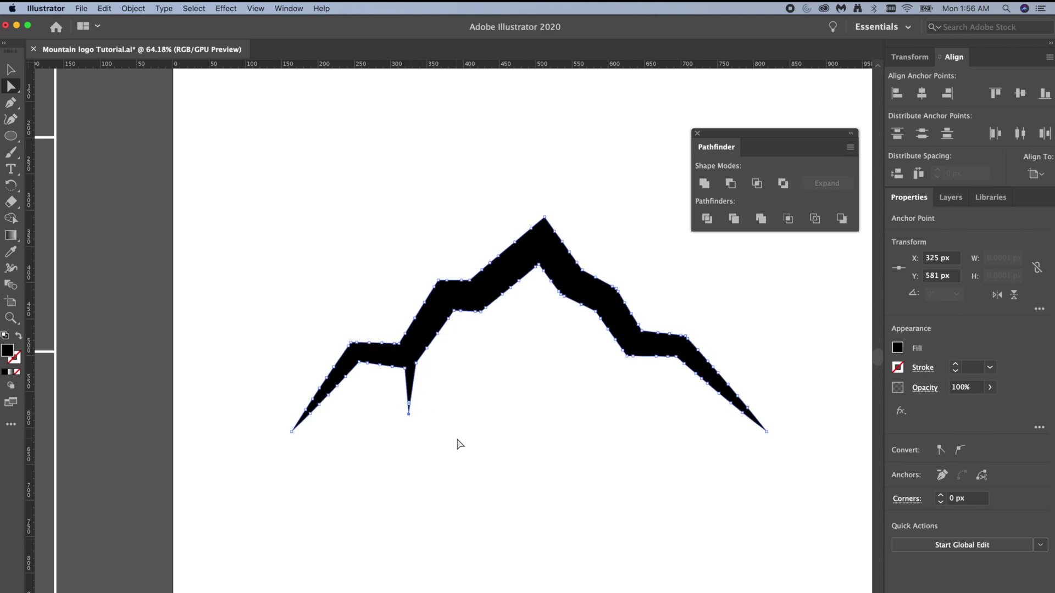
key("super+z")
left_click_drag(482, 311, 474, 341)
mouse_move(561, 295)
left_mouse_down()
mouse_move(552, 335)
mouse_move(551, 280)
left_mouse_up()
left_click_drag(565, 296, 581, 305)
left_click_drag(627, 356, 628, 357)
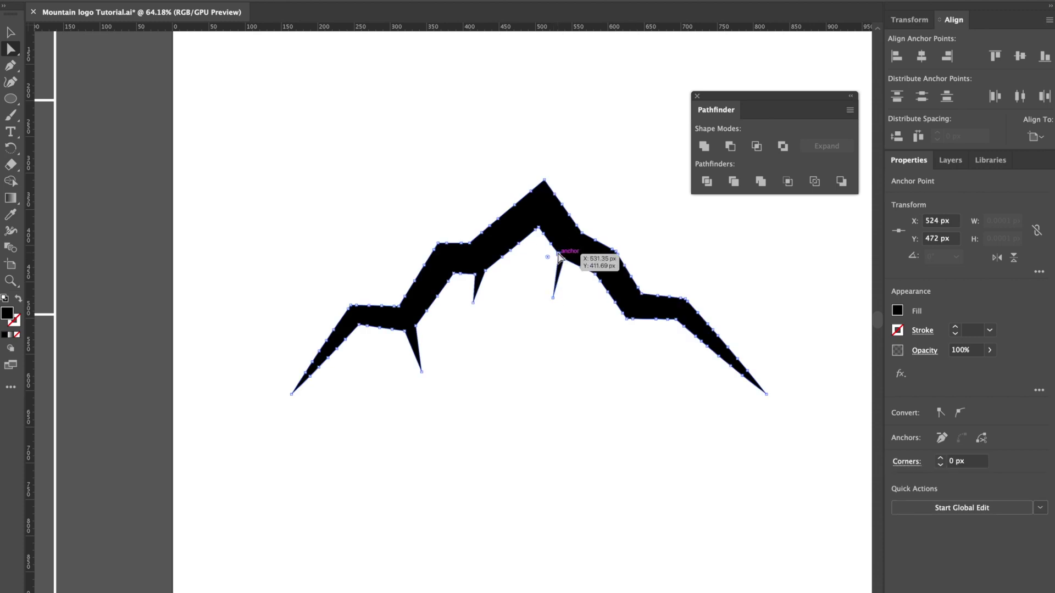
left_click_drag(627, 318, 623, 355)
left_click_drag(472, 302, 482, 300)
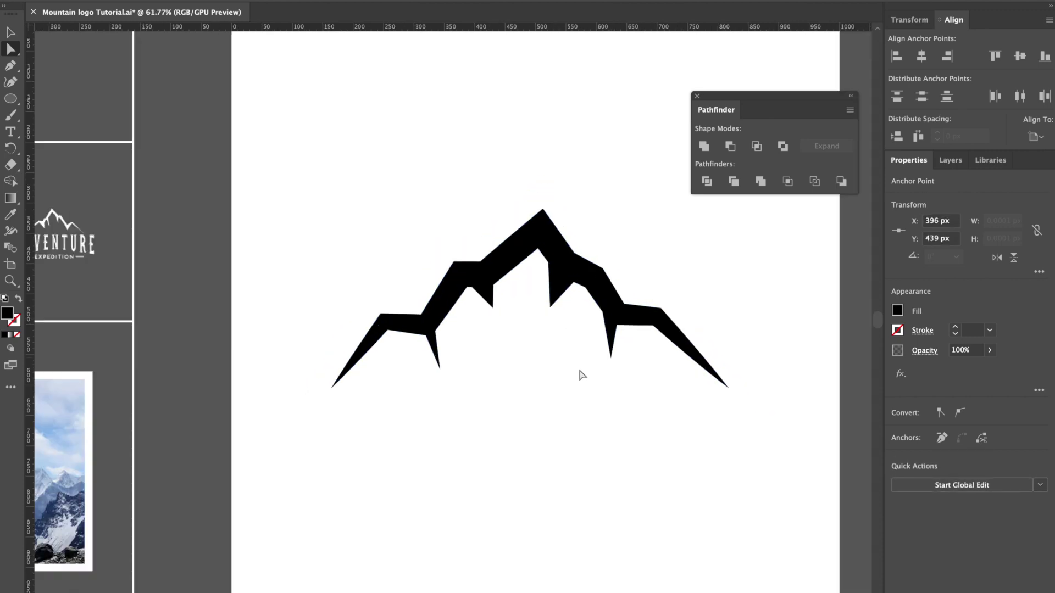
mouse_move(609, 358)
left_mouse_down()
mouse_move(626, 324)
mouse_move(625, 355)
left_mouse_up()
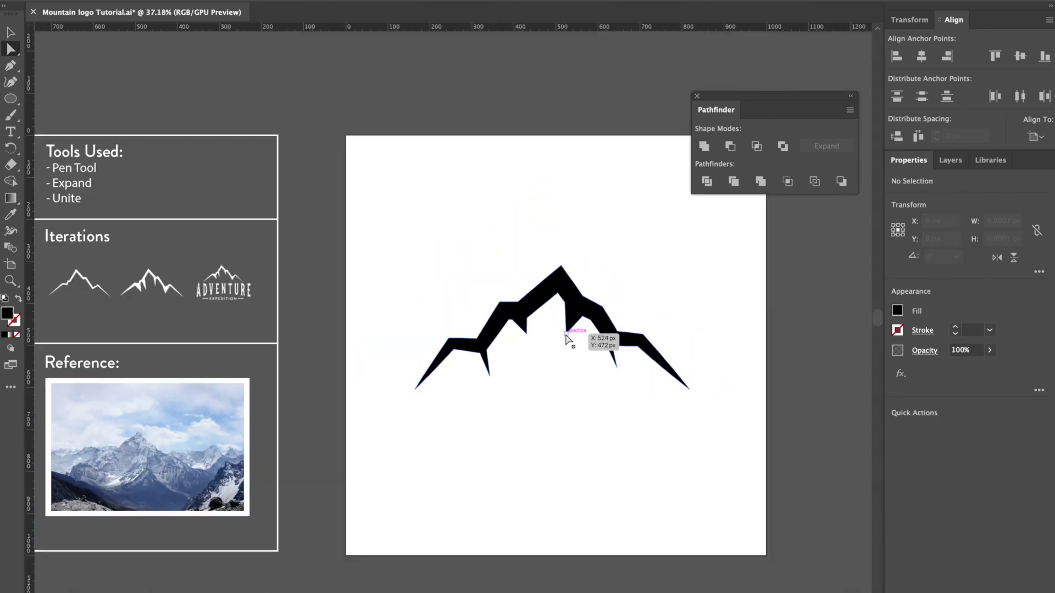
- Reposition the anchors right of the peak and raise the left spike's tip
left_click(566, 305)
left_click_drag(566, 304, 572, 308)
left_click(599, 351)
left_click_drag(613, 346, 616, 346)
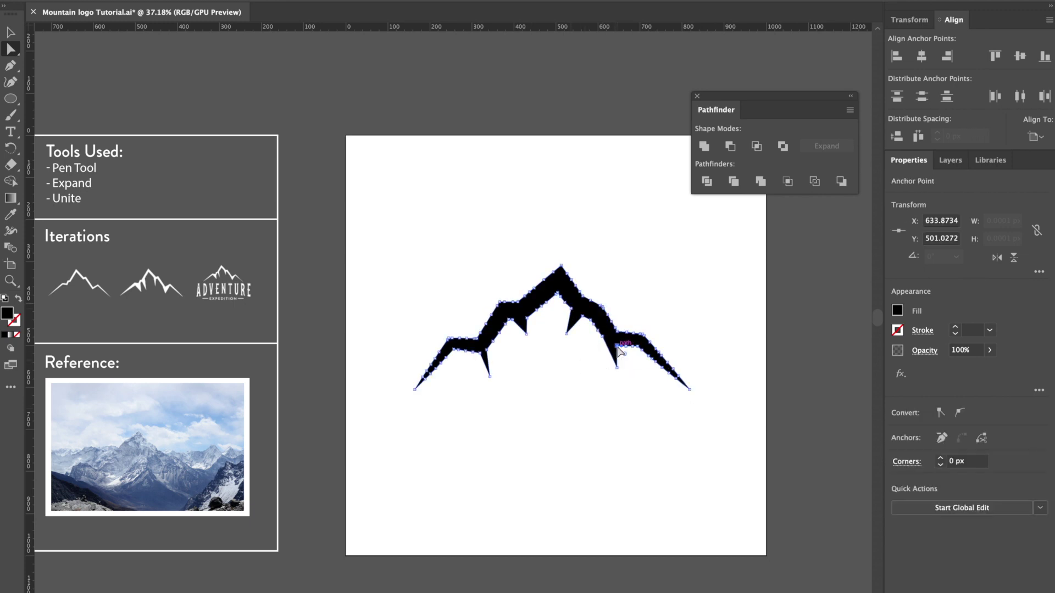
left_click(583, 367)
left_click_drag(526, 333, 530, 332)
- Fine-tune the left inner notch anchor, nudging it right to sharpen the cut
left_click(531, 472)
left_click(530, 346)
scroll(512, 320, "up", 5)
left_click(512, 319)
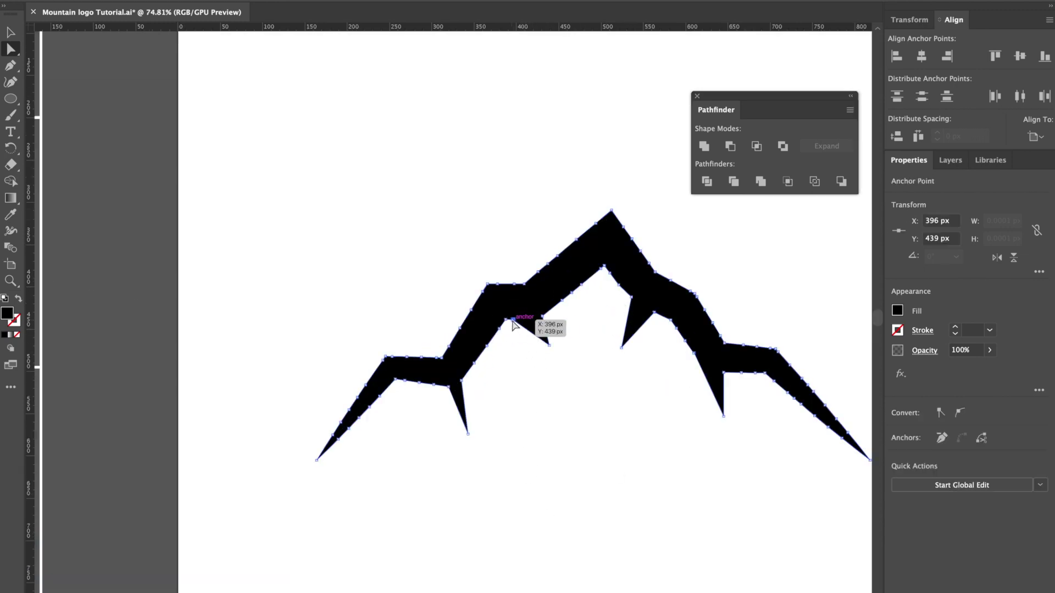
left_click(531, 408)
scroll(518, 351, "up", 5)
left_click(506, 277)
scroll(511, 278, "up", 5)
left_click_drag(490, 279, 517, 279)
scroll(515, 283, "up", 5)
scroll(511, 284, "down", 10)
key("v")
scroll(450, 189, "down", 3)
- Move the mountain about 29 px to the right
scroll(502, 283, "up", 1)
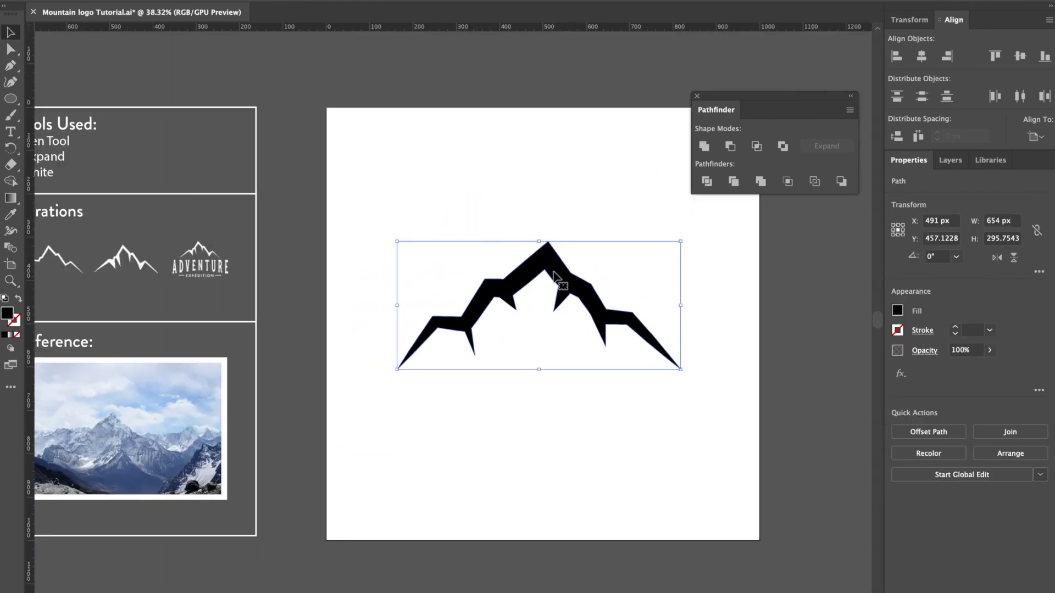
left_click_drag(553, 271, 564, 271)
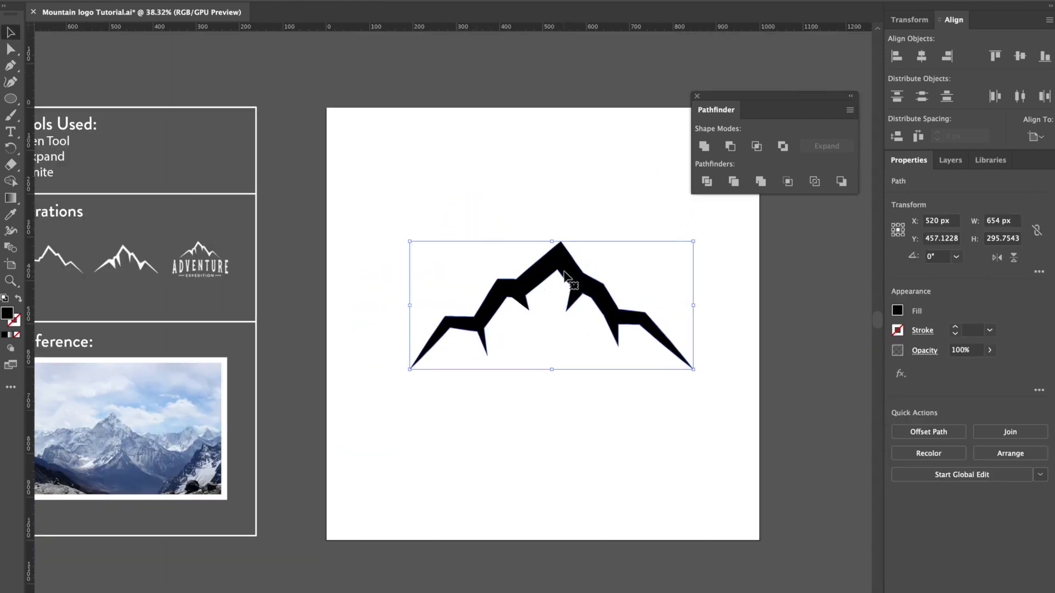
left_click(593, 422)
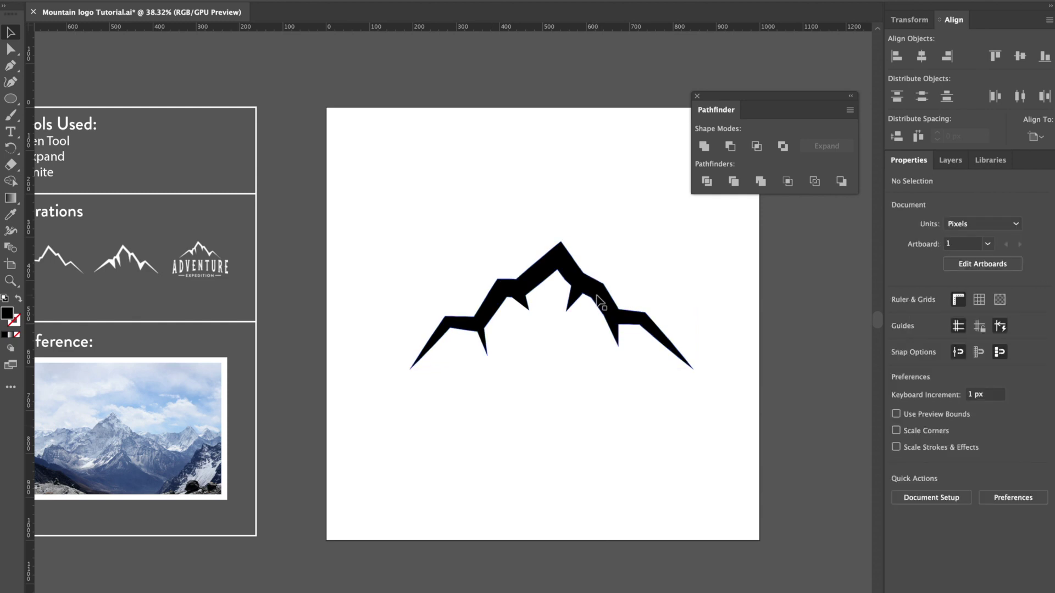
- Fill the mountain with the blue-grey sampled by Eyedropper from the reference photo
left_click(7, 216)
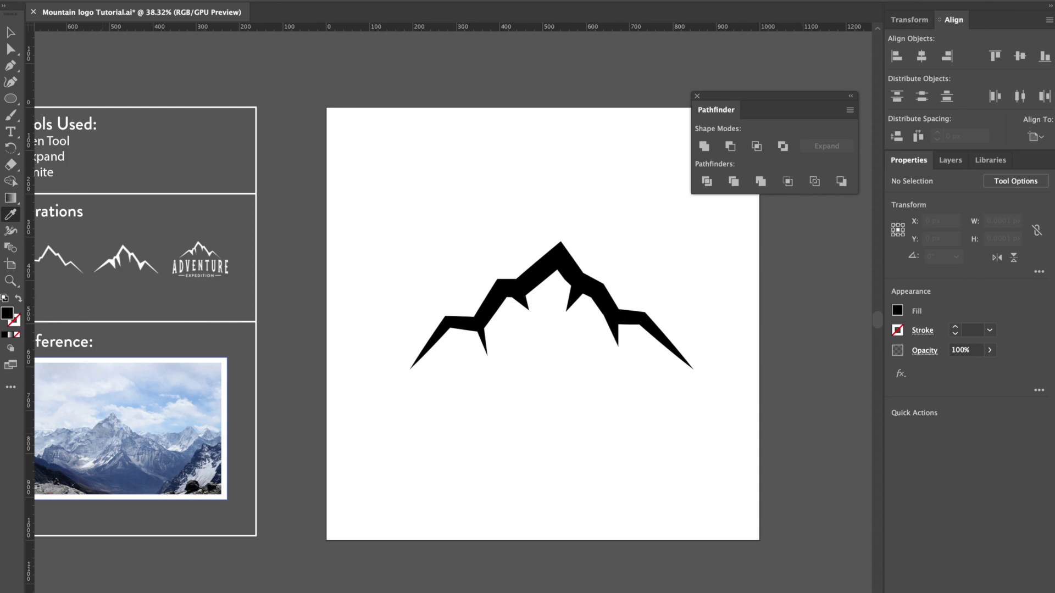
key("ctrl+a")
left_click(138, 438)
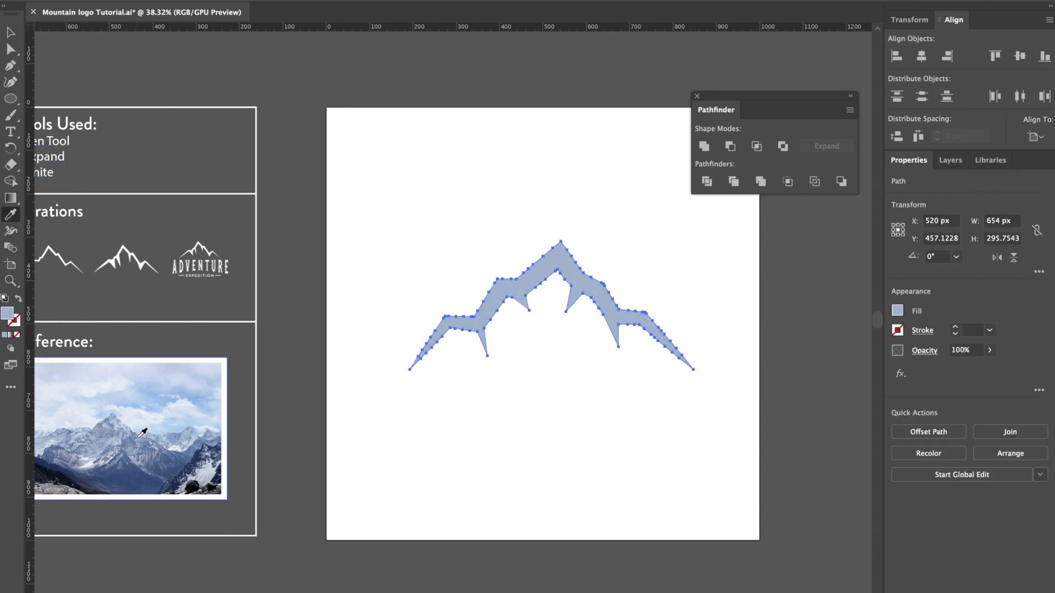
left_click(138, 429)
left_click(140, 437)
key("v")
- Place a text insertion point below the mountain with the Type tool
left_click(480, 377)
scroll(480, 379, "down", 2)
key("t")
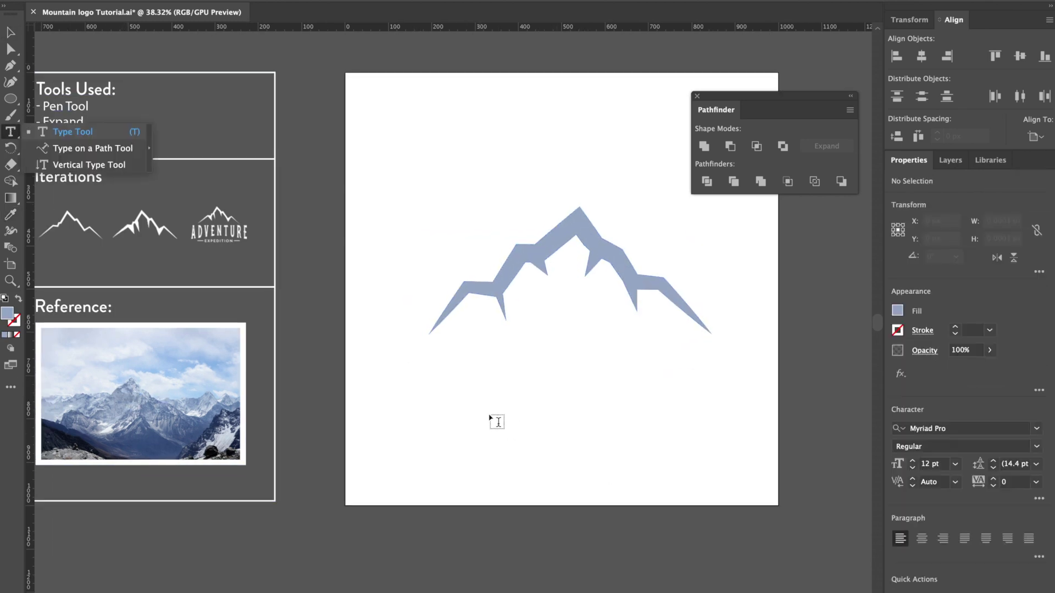
left_click(485, 413)
- Type ADVENTURE in Secret Society Bold – Aged and scale it to the mountain's width
type("ADVENTURE")
left_click(10, 33)
left_click_drag(510, 407, 690, 368)
left_click(1036, 429)
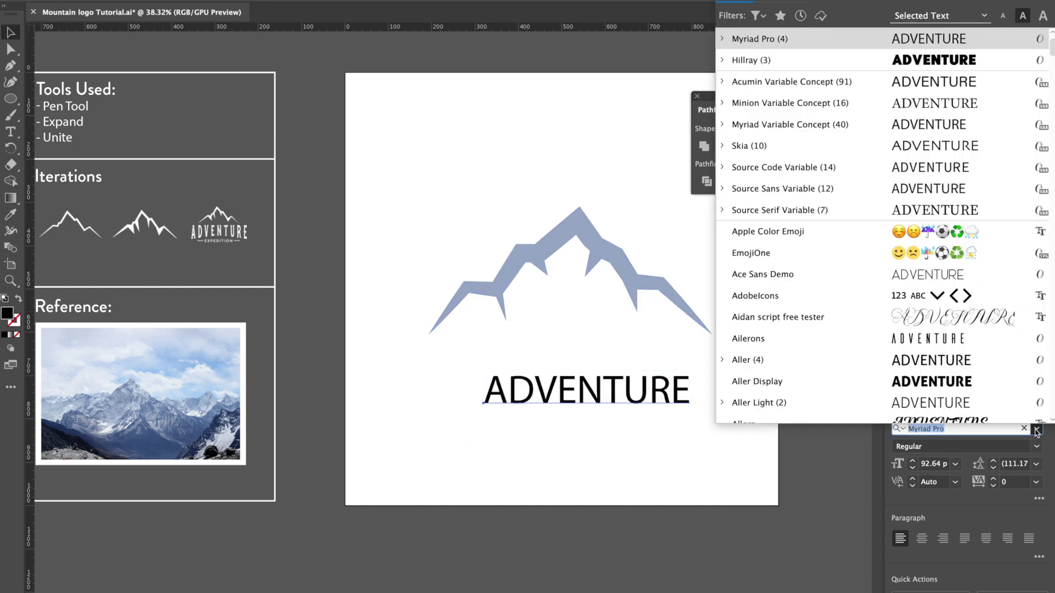
scroll(936, 94, "up", 3)
left_click(930, 62)
left_click_drag(650, 370, 713, 335)
left_click_drag(482, 353, 372, 336)
- Colour ADVENTURE with the mountain's blue and nudge it right under the mountain
left_click(10, 215)
left_click(513, 259)
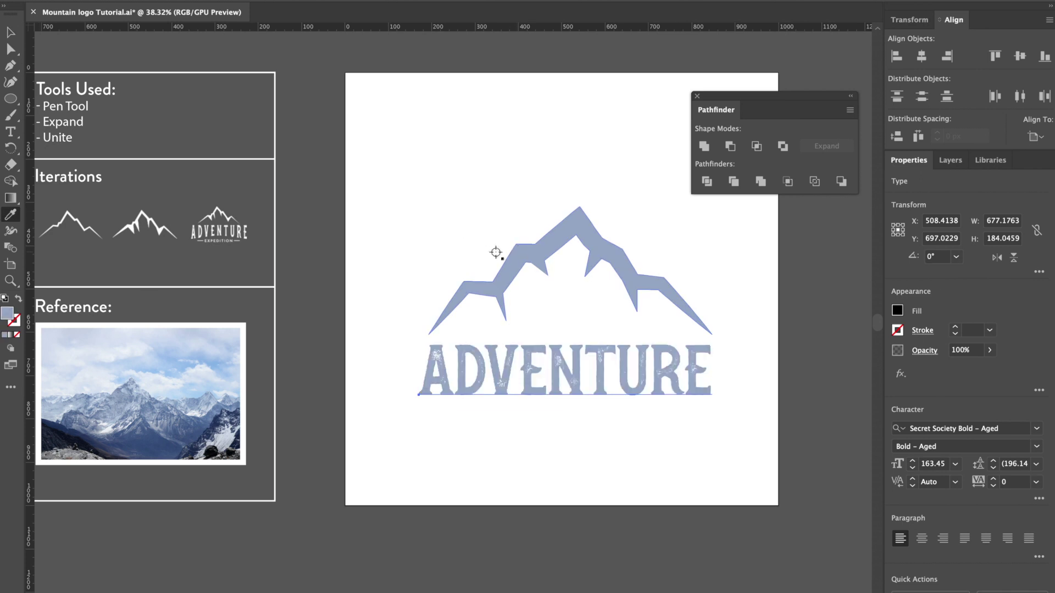
key("v")
scroll(522, 402, "down", 2)
left_click_drag(576, 296, 582, 297)
scroll(689, 341, "up", 2)
scroll(689, 340, "down", 1)
left_click_drag(422, 175, 651, 301)
- Add the subtitle text 'EXPEDEITION' below ADVENTURE and scale it up
key("t")
left_click(485, 422)
type("E")
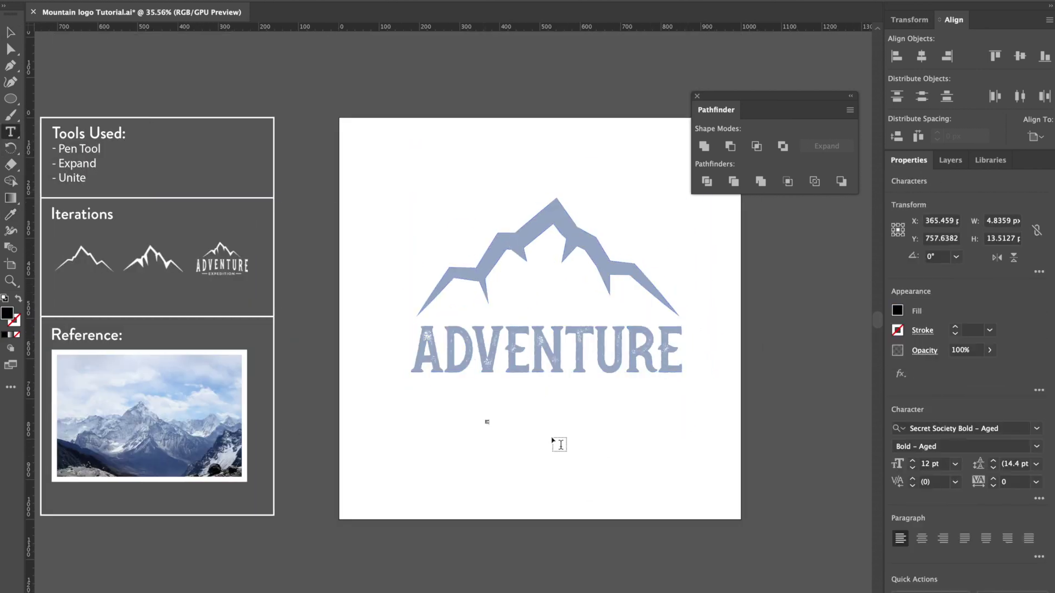
type("XPEDEITION")
key("Escape")
key("super+t")
left_click(508, 416)
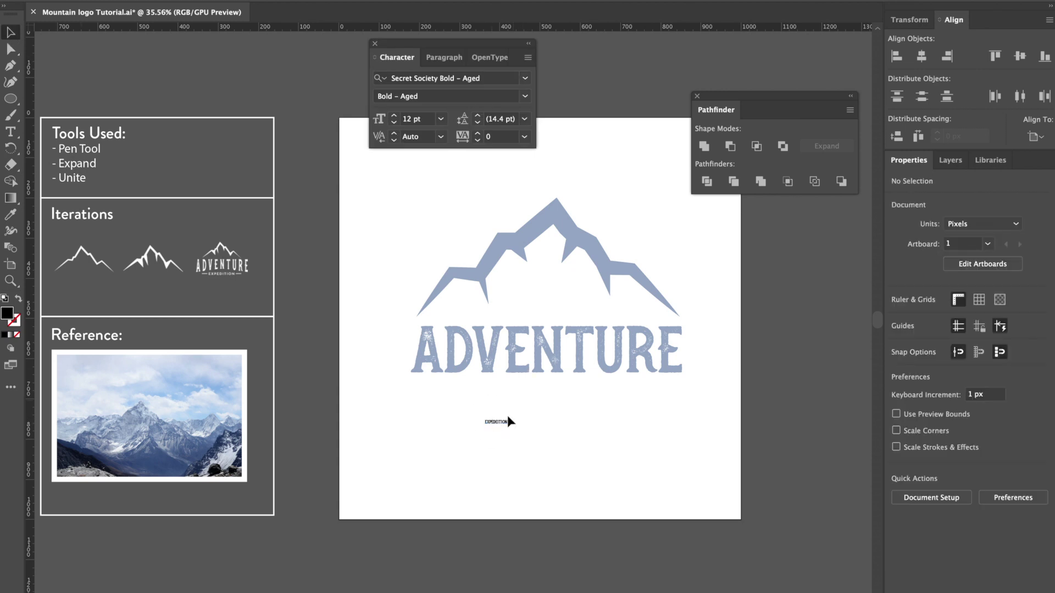
left_click(502, 422)
left_click_drag(508, 418, 607, 383)
- Set the subtitle in blue Bookman Script, resize it, and move it under ADVENTURE
left_click(1037, 429)
left_click(928, 61)
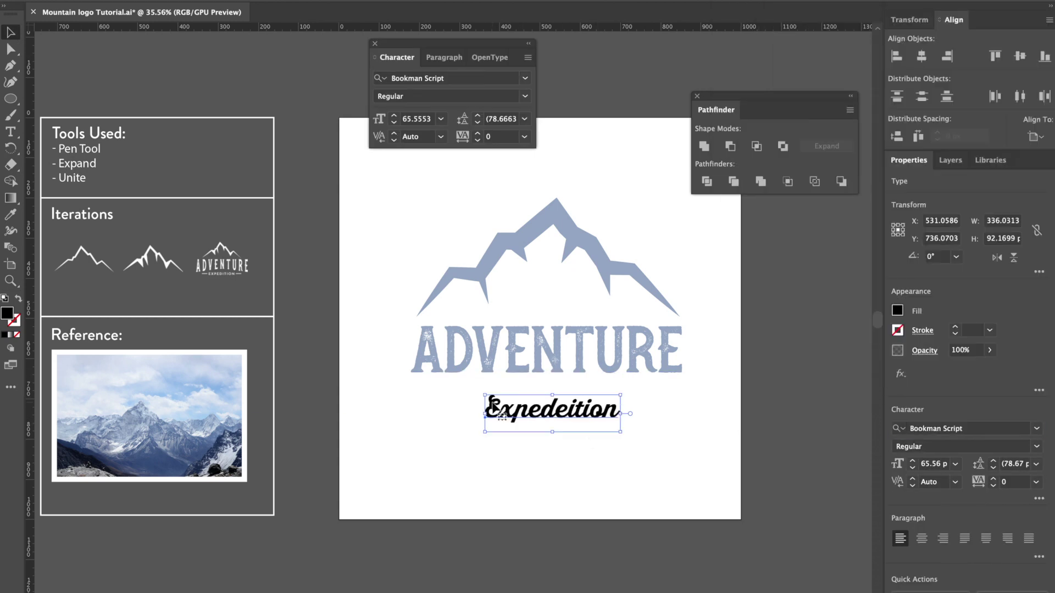
key("i")
left_click(497, 247)
left_click(11, 33)
left_click(623, 393)
left_click(601, 412)
left_click_drag(620, 395, 595, 394)
left_click_drag(567, 411, 575, 390)
- Expand the ADVENTURE text into outlined shapes with Object > Expand
left_click(457, 341)
left_click(124, 0)
left_click(144, 92)
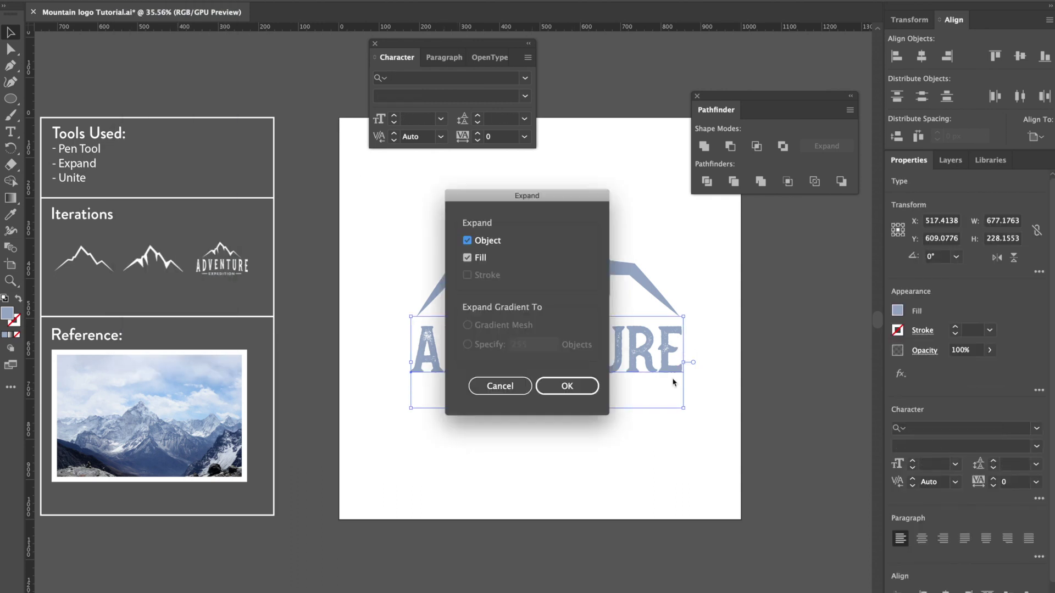
left_click(567, 386)
- Group all logo pieces and centre them horizontally and vertically on the artboard
left_click_drag(438, 191, 631, 419)
left_click(921, 56)
key("super+g")
left_click(1036, 137)
left_click(1019, 183)
left_click(1019, 56)
- Deselect the finished logo and close the Character and Pathfinder panels
left_click(620, 456)
left_click(375, 43)
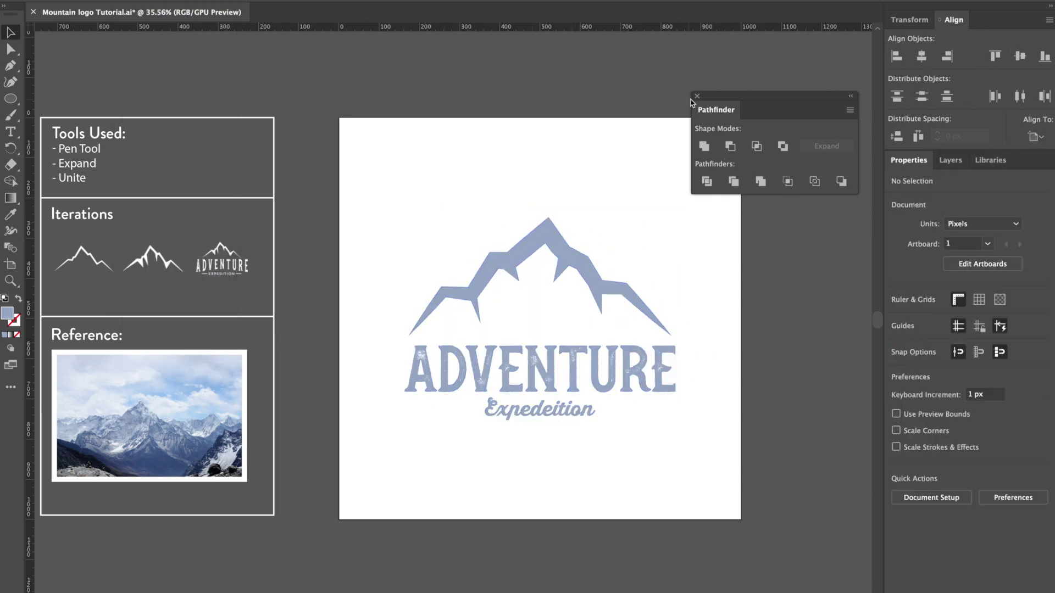
left_click(697, 96)
scroll(688, 177, "down", 3)
scroll(689, 176, "up", 4)
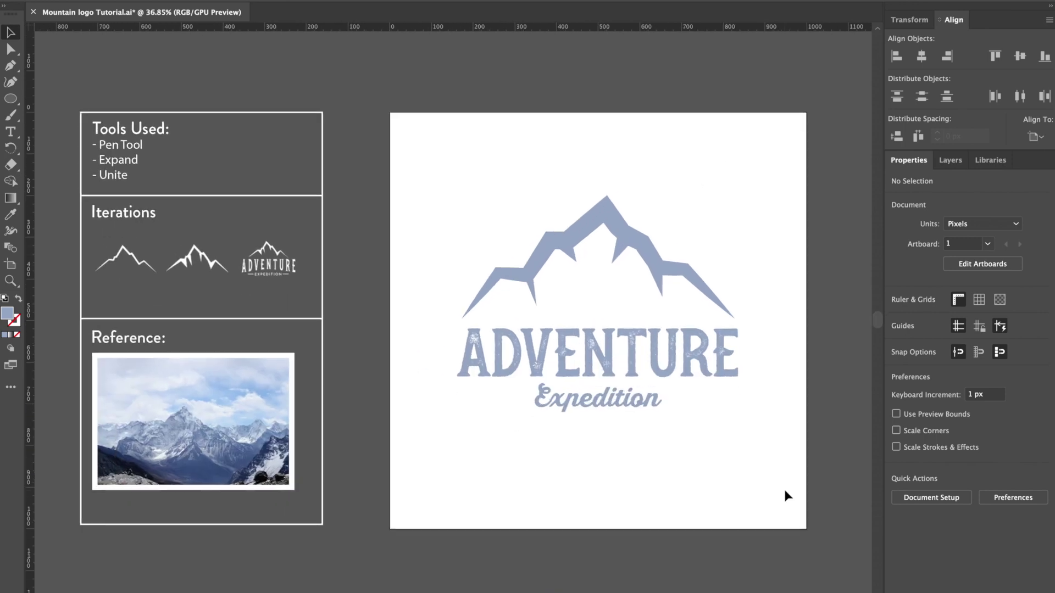